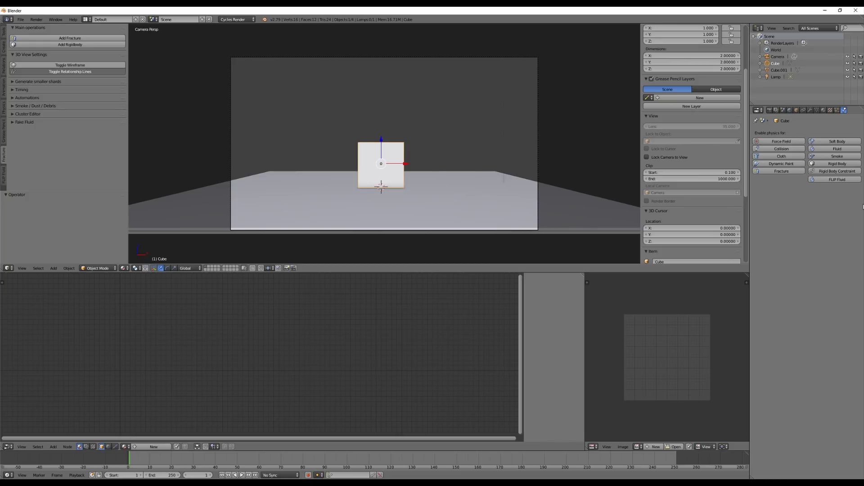
- Scale the cube above the ground plate by about 5.4 and raise it about 4.56 along Z
scroll(420, 147, down, 2)
middle_drag(420, 146, 442, 158)
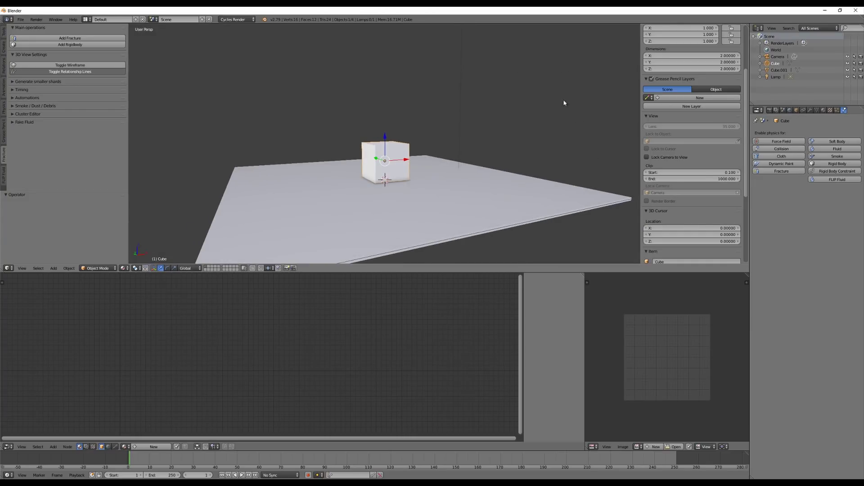
scroll(478, 127, down, 3)
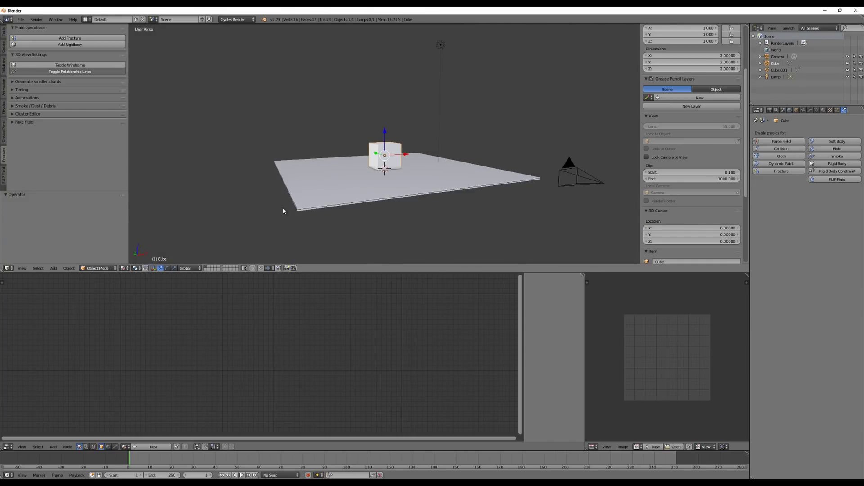
right_click(346, 203)
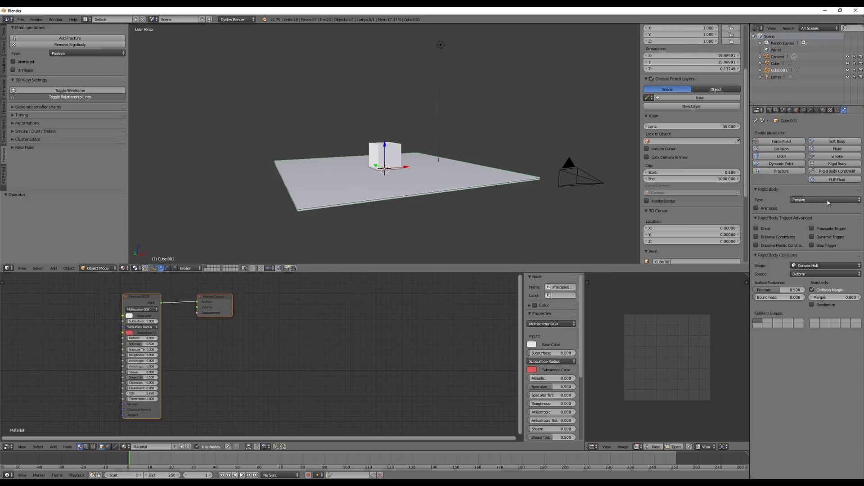
right_click(395, 159)
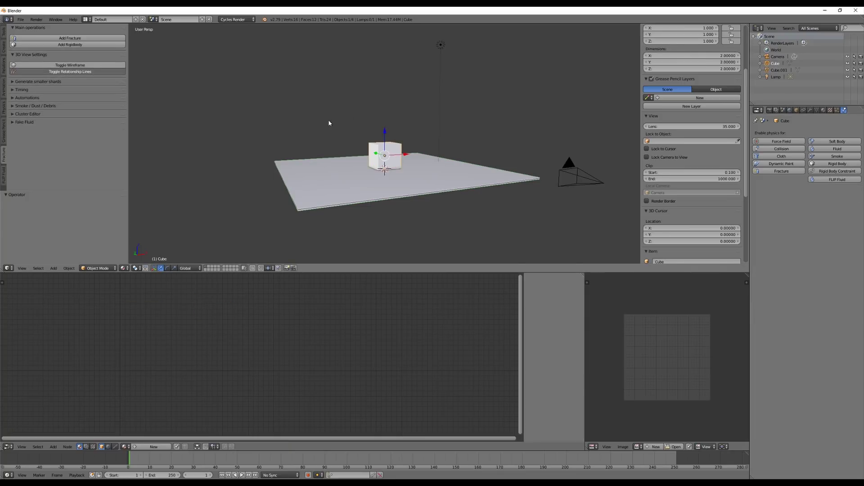
middle_drag(476, 115, 447, 109)
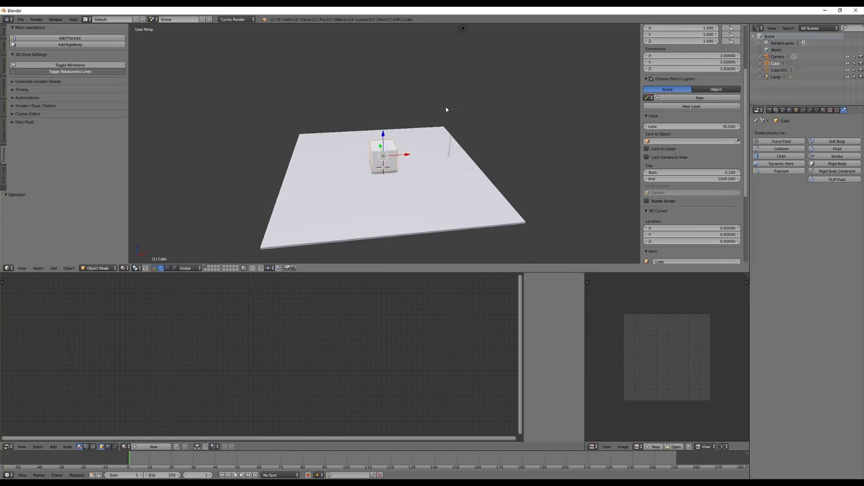
key(s)
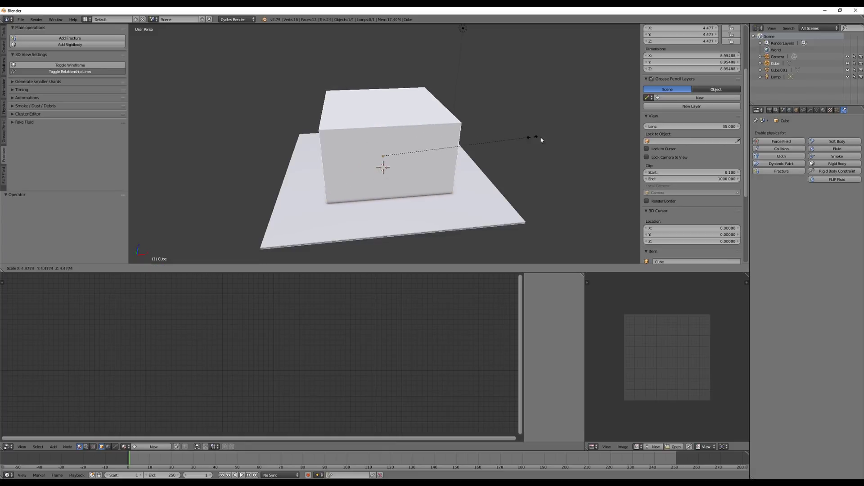
click(569, 137)
key(g)
key(z)
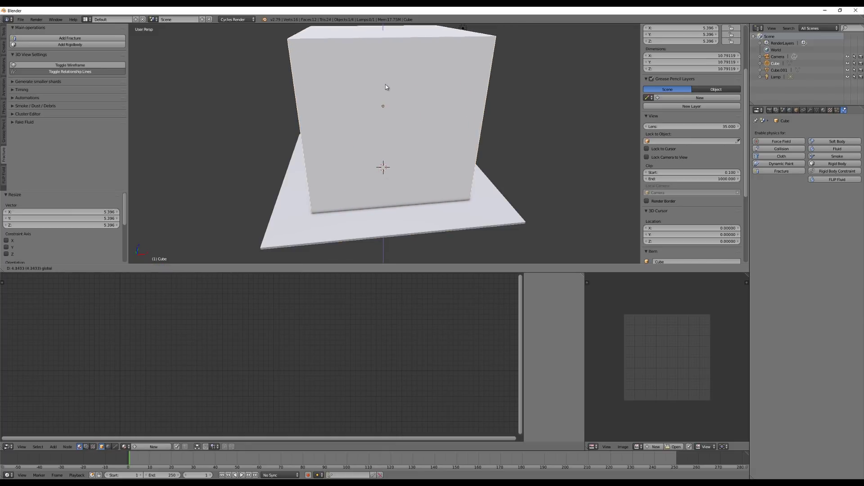
click(385, 82)
- Make the large cube a FLIP Fluid domain and lower it slightly along Z
click(837, 179)
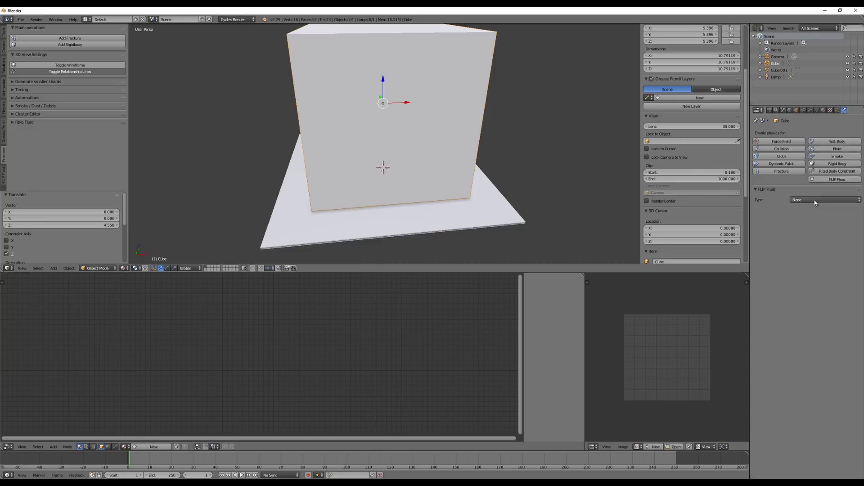
click(812, 200)
click(809, 185)
middle_drag(495, 148, 383, 80)
drag(383, 79, 382, 82)
middle_drag(489, 133, 493, 131)
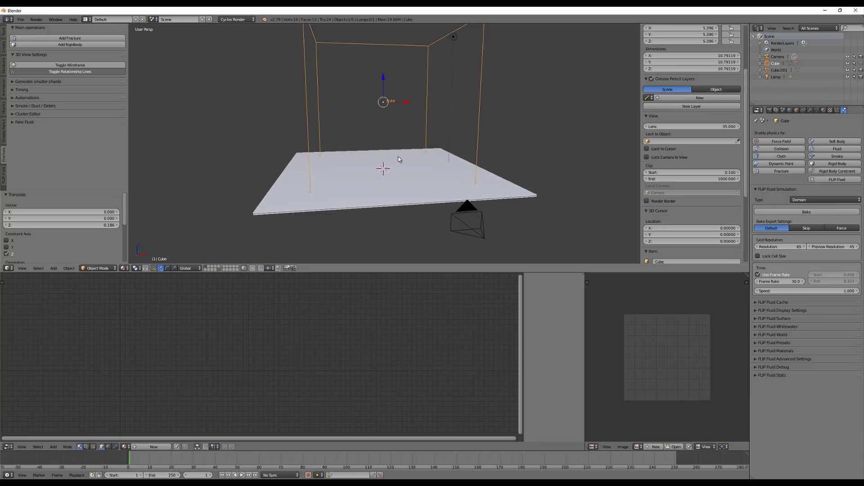
- Add a new cube at the scene centre and scale it uniformly by about 5.63
key(shift+a)
click(421, 164)
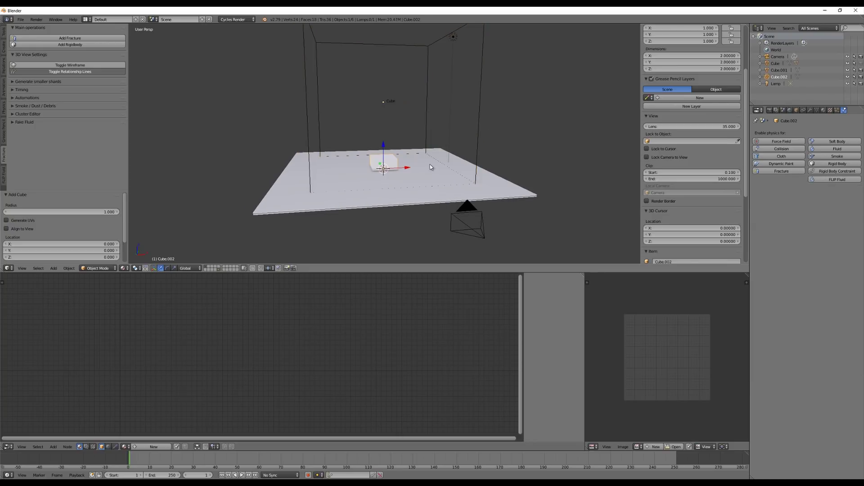
key(s)
click(573, 157)
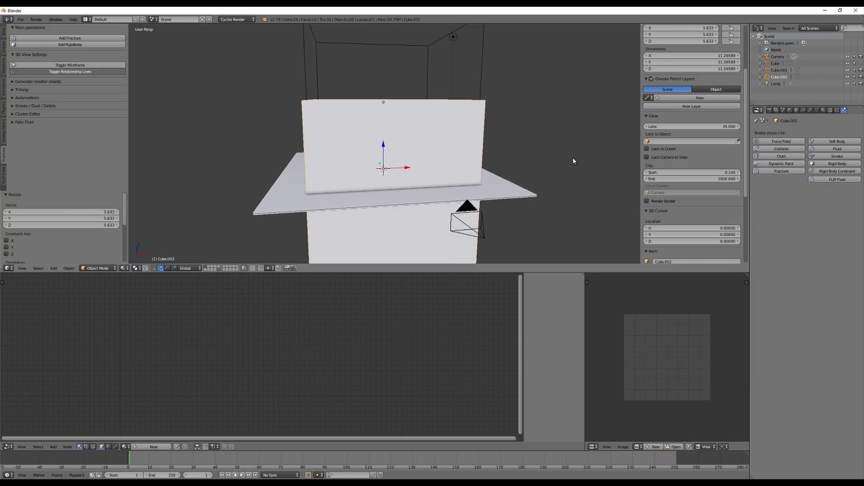
- Flatten the new cube along Z by a factor of about 0.161 and raise it about 0.72 above the ground plate
key(s)
key(z)
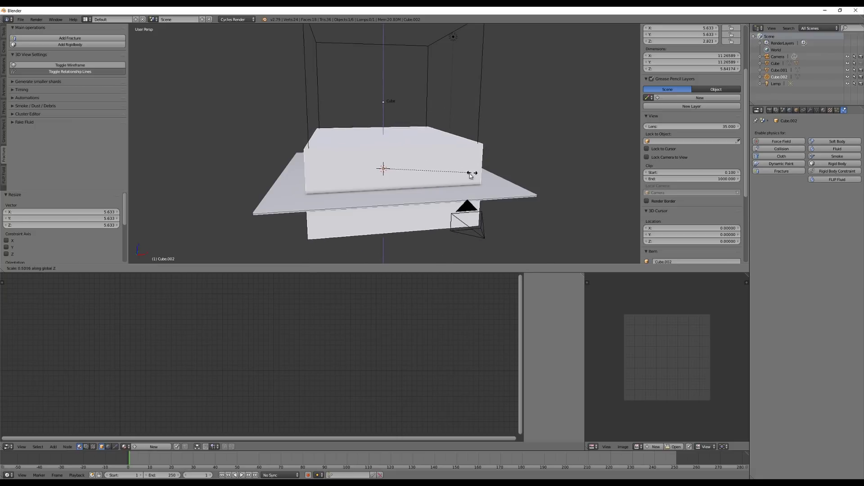
click(410, 174)
key(g)
key(z)
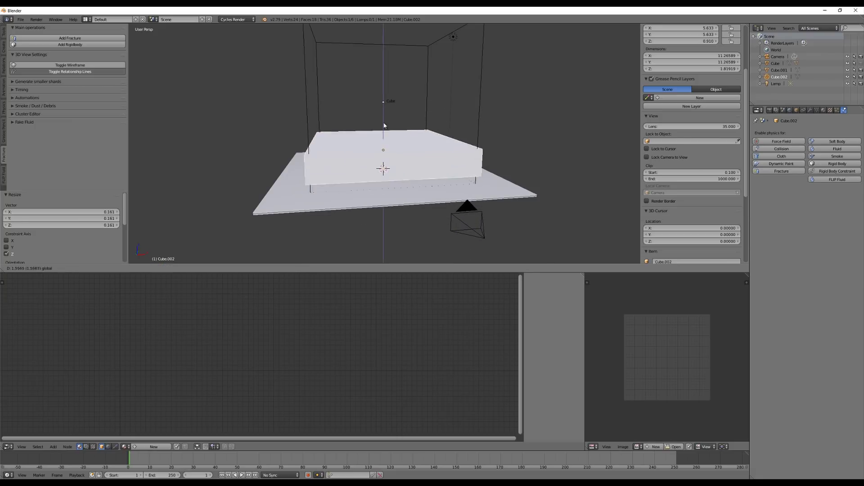
click(383, 137)
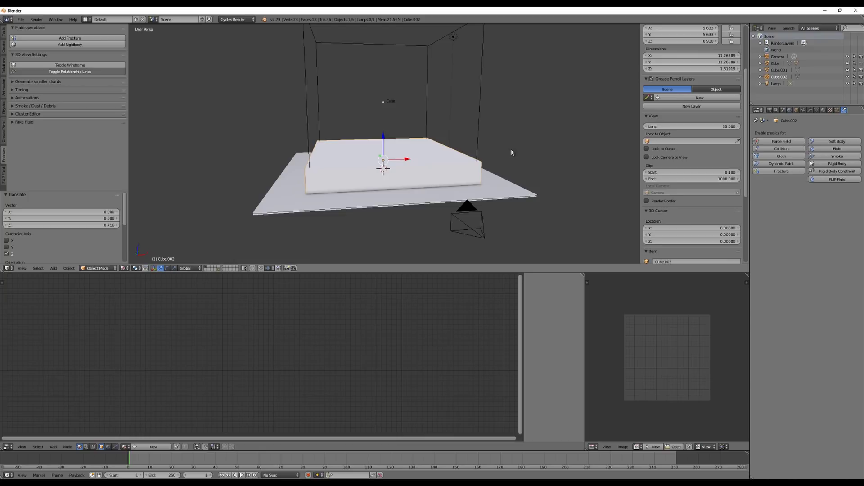
- Enable FLIP Fluid physics on the flattened box and set its type to Fluid
middle_drag(501, 142, 453, 161)
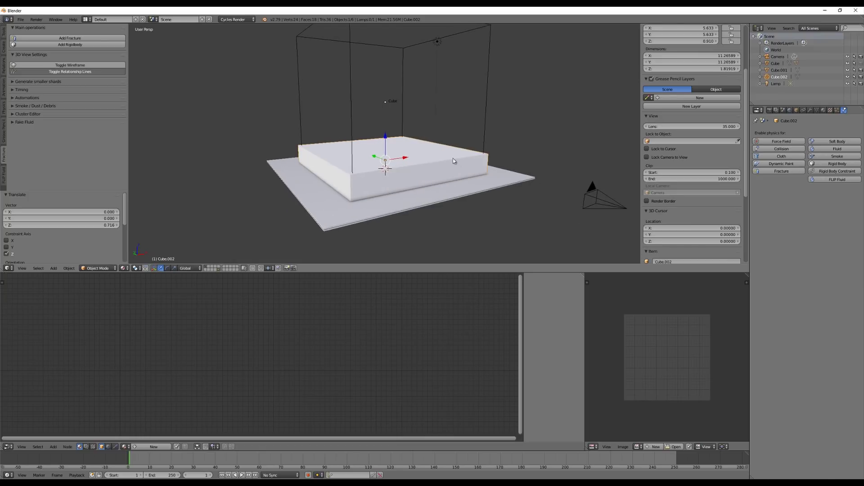
click(837, 179)
click(825, 200)
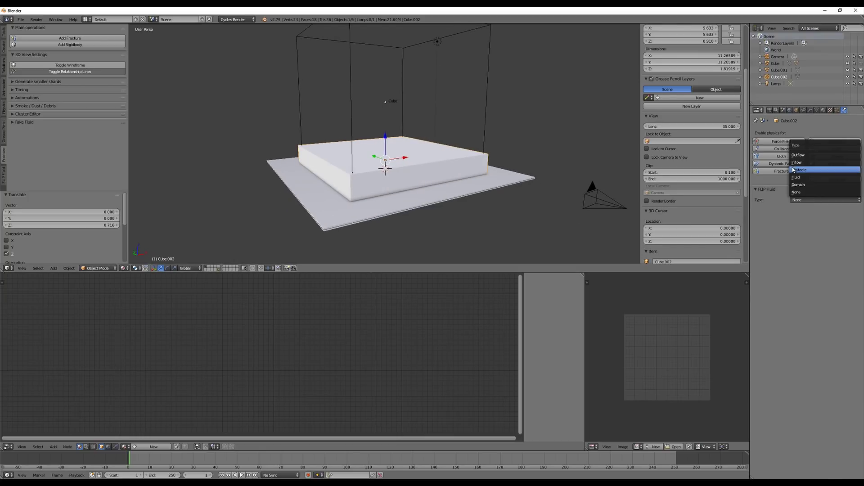
click(797, 177)
middle_drag(529, 199, 450, 195)
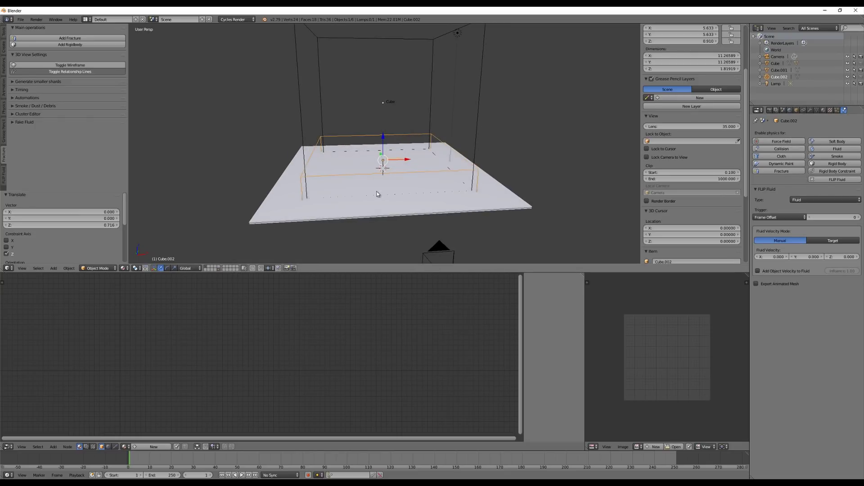
- Add a Monkey mesh and raise it about 7.14 along Z inside the domain
key(shift+a)
mouse_move(367, 198)
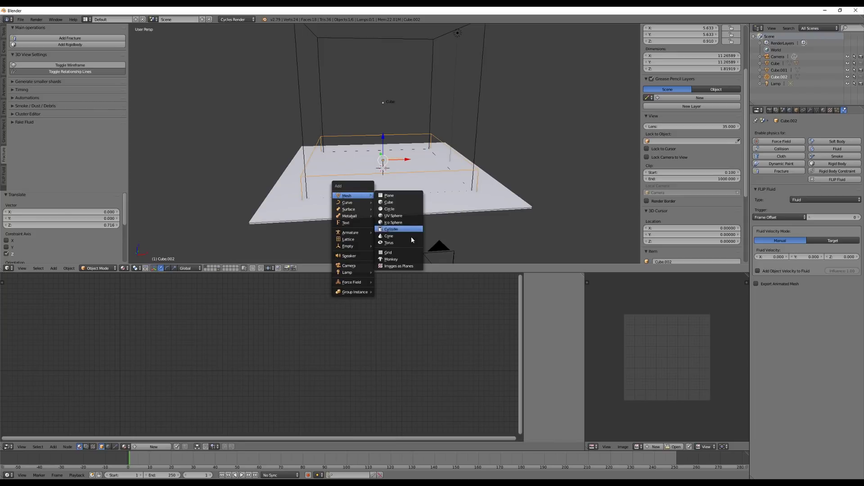
click(396, 261)
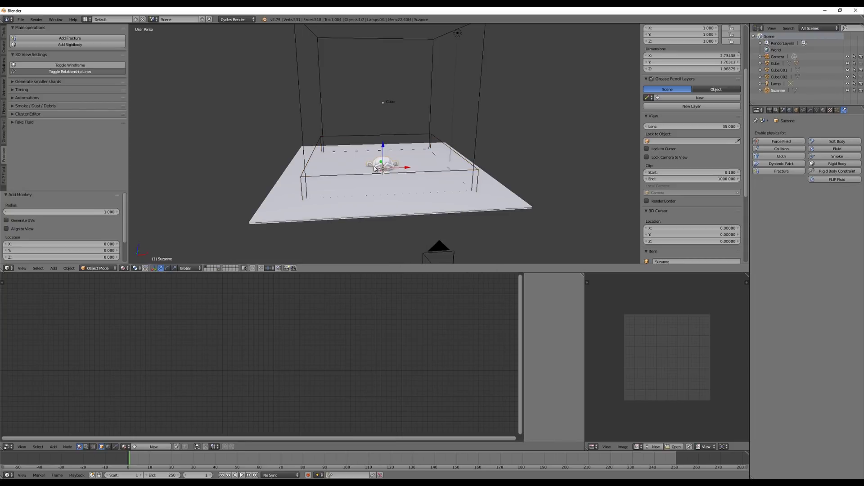
drag(390, 148, 389, 59)
- Scale the monkey head uniformly to about 2.03
middle_drag(389, 59, 455, 85)
key(s)
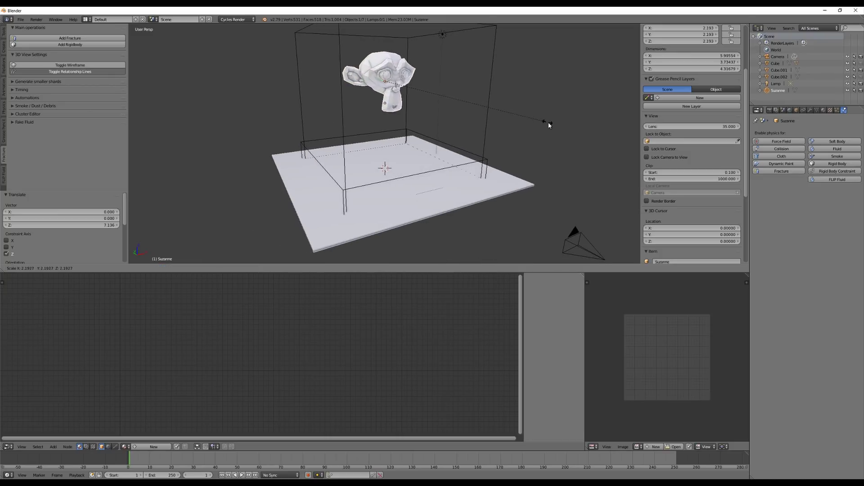
click(522, 119)
middle_drag(525, 119, 477, 101)
key(s)
click(506, 112)
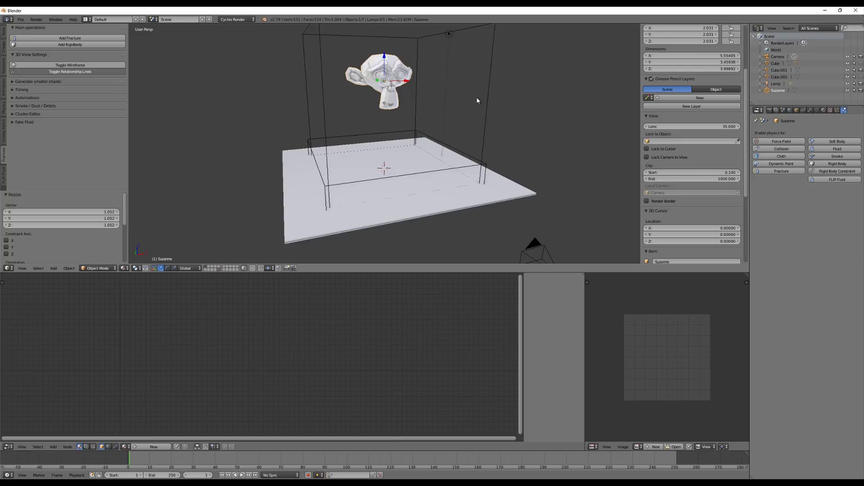
- Edit the monkey head's mesh and select only its non-manifold vertices
middle_drag(458, 114, 450, 114)
scroll(461, 117, up, 3)
scroll(461, 118, down, 2)
key(Tab)
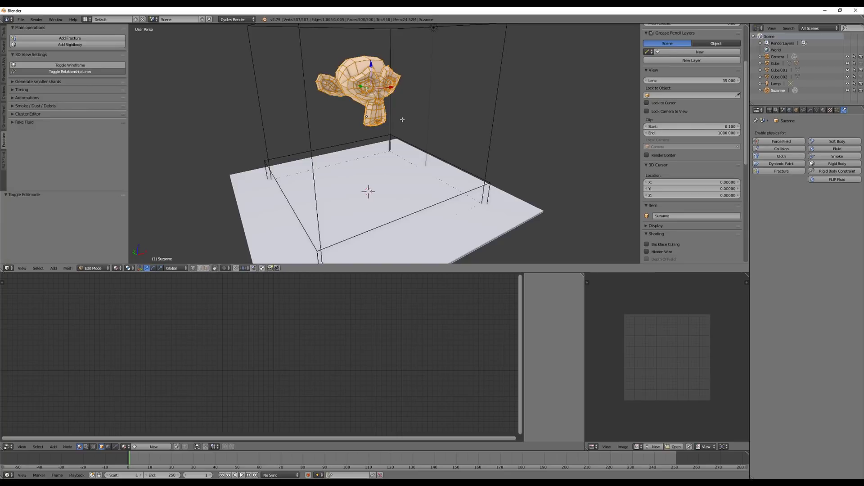
key(a)
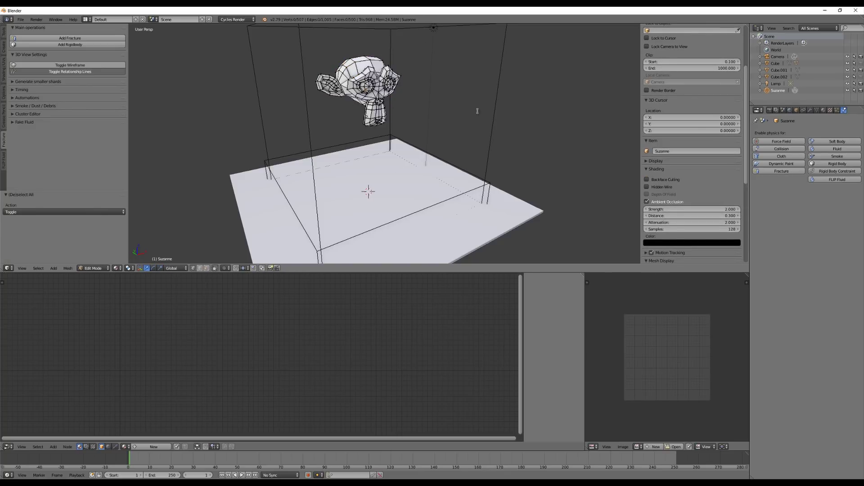
key(space)
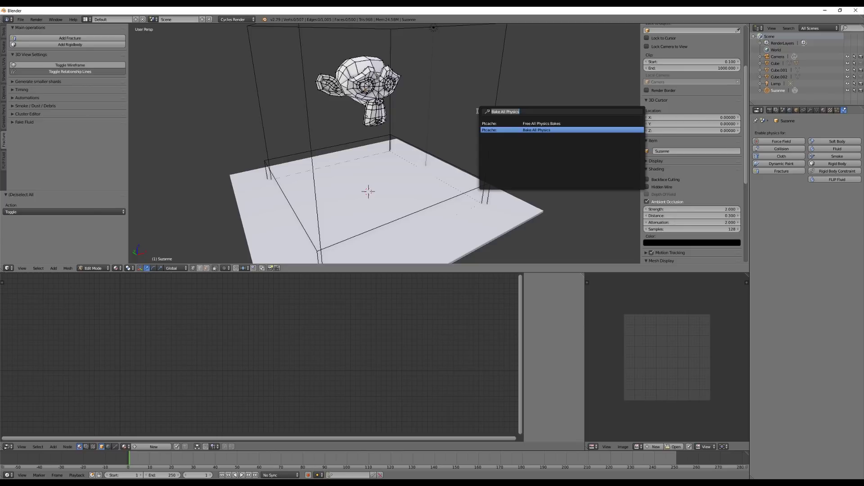
text(non)
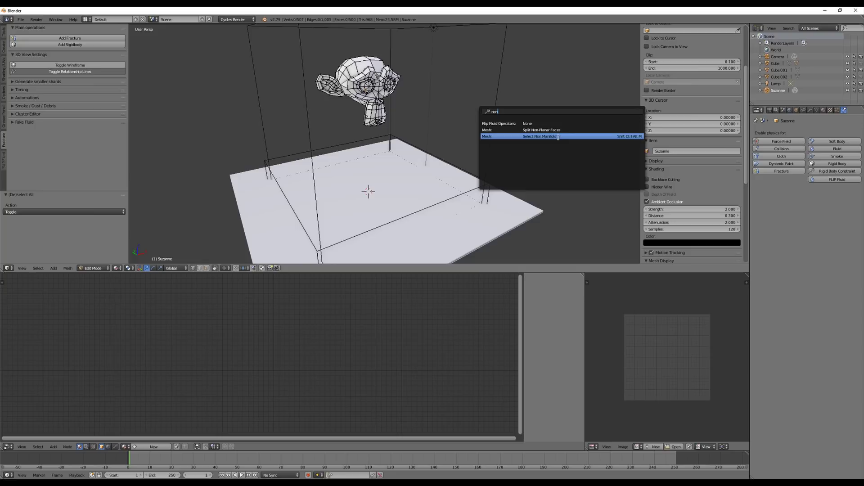
click(541, 136)
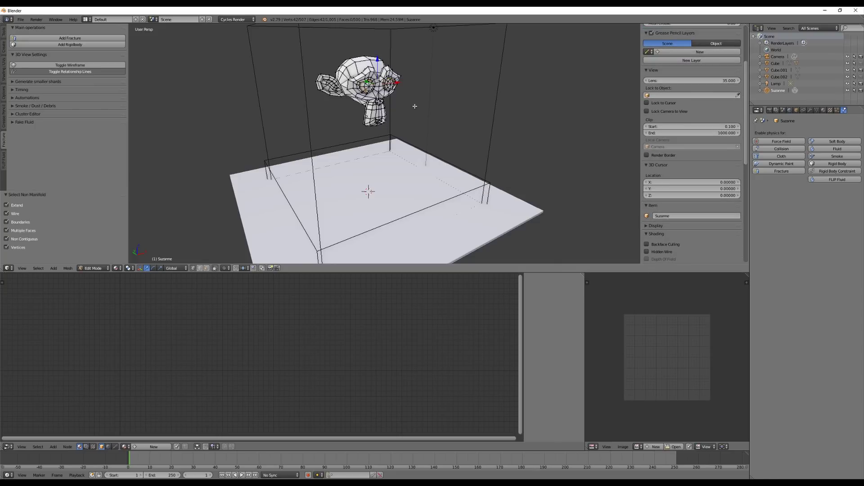
- Pull the selected eye vertices about 2 units along negative Y and delete those vertices
scroll(415, 106, up, 3)
shift+middle_drag(452, 106, 465, 120)
key(e)
key(y)
key(Return)
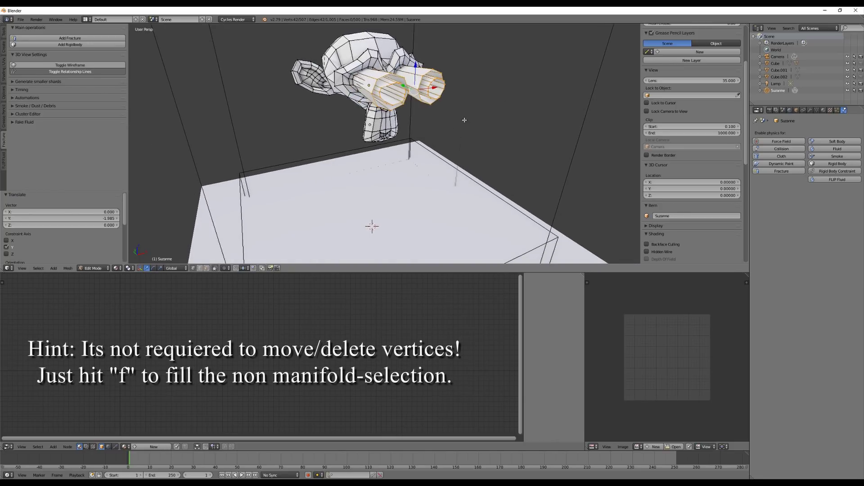
key(x)
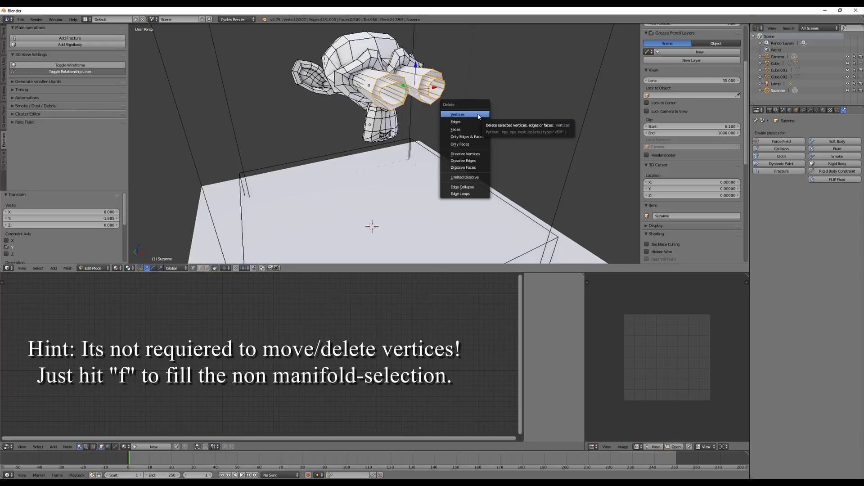
click(478, 117)
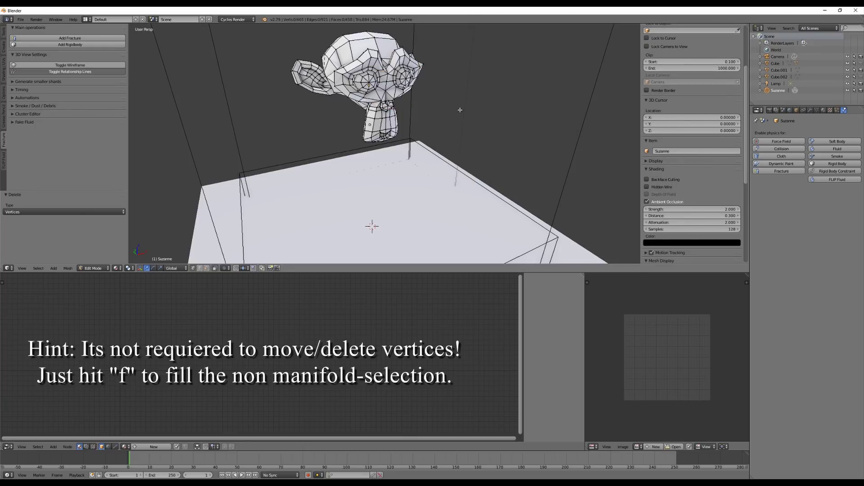
- Fill the open holes of the whole monkey mesh with faces and run Select Non Manifold again as a check
key(a)
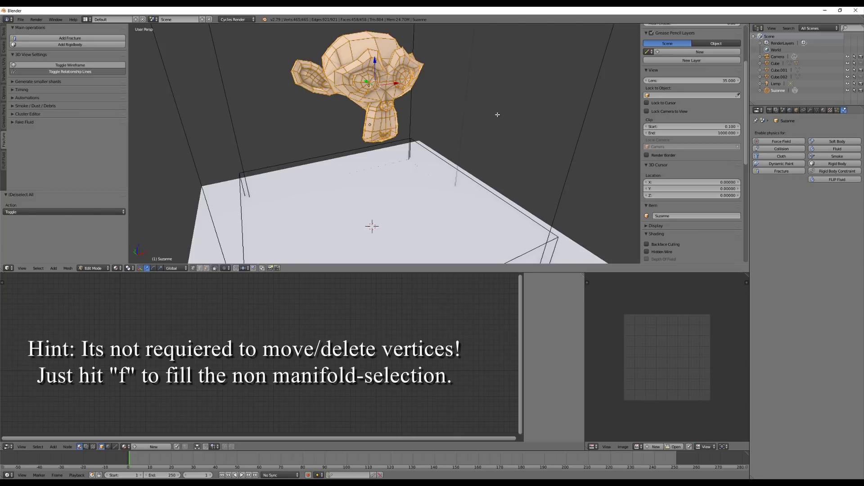
key(f)
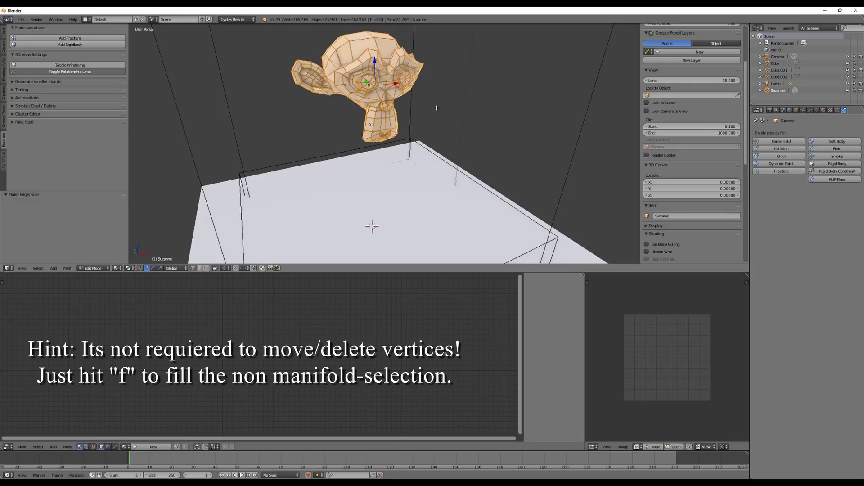
key(a)
key(space)
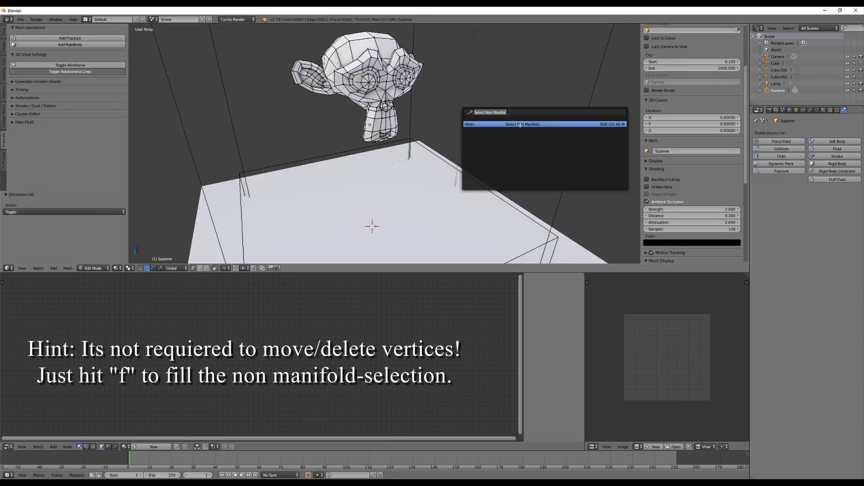
click(520, 125)
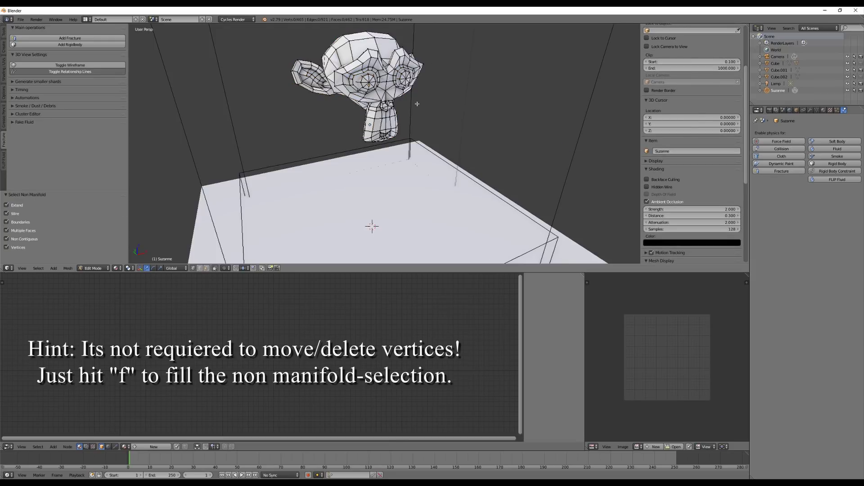
- Finish editing the monkey head's mesh and return to Object Mode
scroll(417, 104, down, 5)
scroll(438, 174, up, 3)
scroll(438, 174, down, 3)
scroll(438, 173, up, 3)
scroll(389, 110, down, 1)
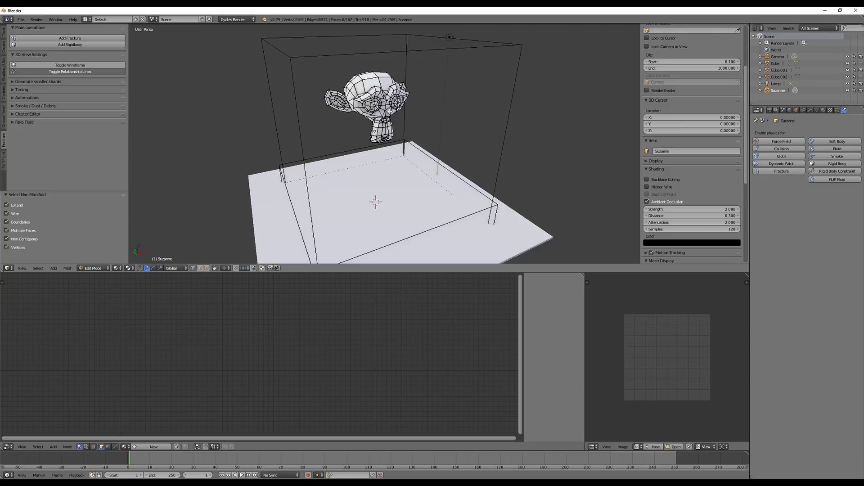
key(Tab)
mouse_move(464, 111)
middle_down()
mouse_move(477, 117)
mouse_move(469, 119)
middle_up()
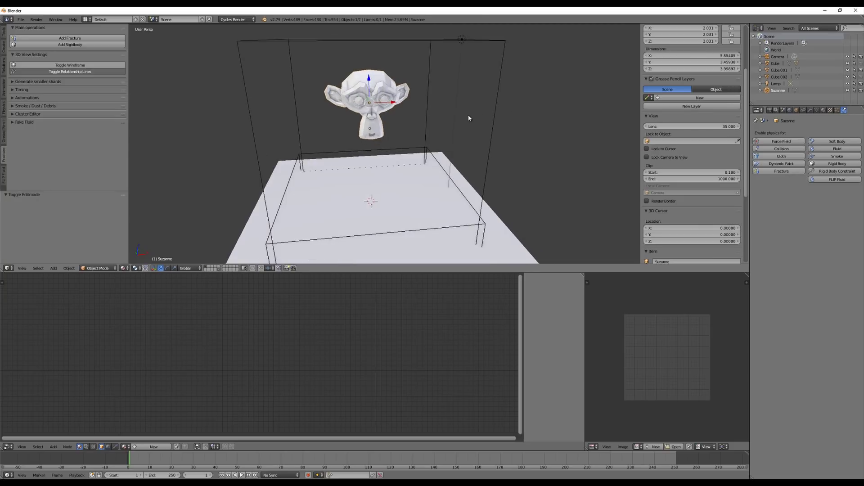
- Make the monkey head an active rigid body and play the animation to check its fall onto the floor
scroll(468, 121, down, 3)
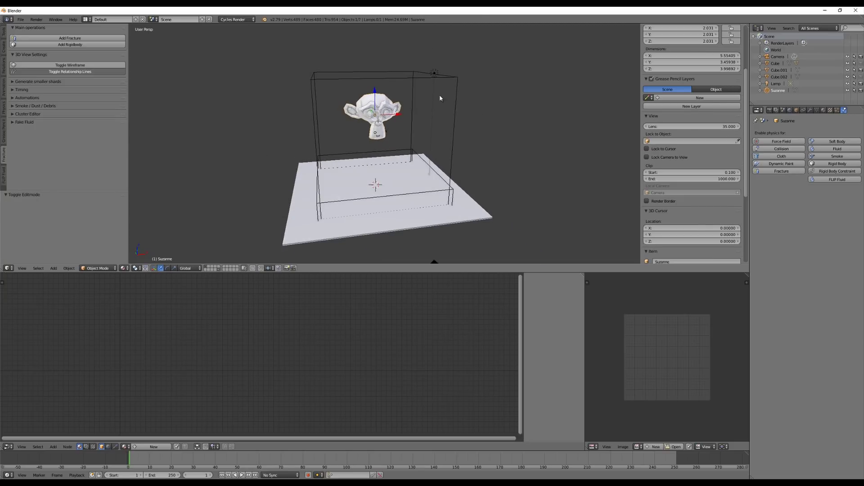
click(833, 164)
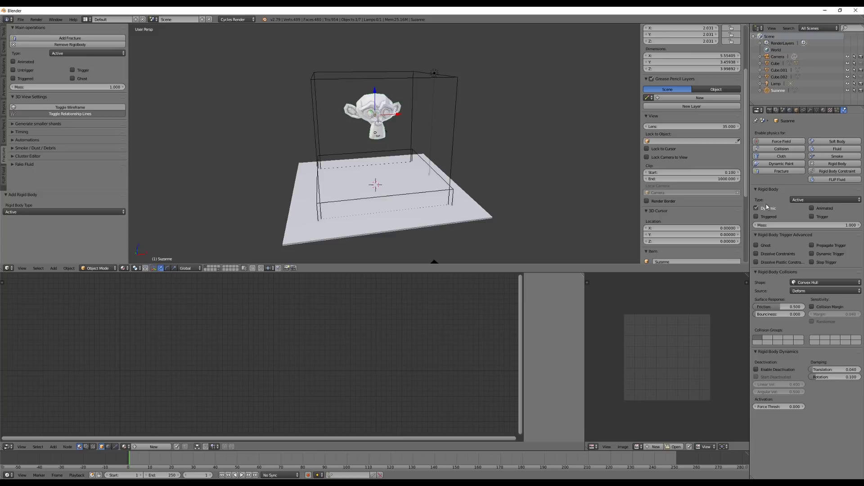
right_click(470, 222)
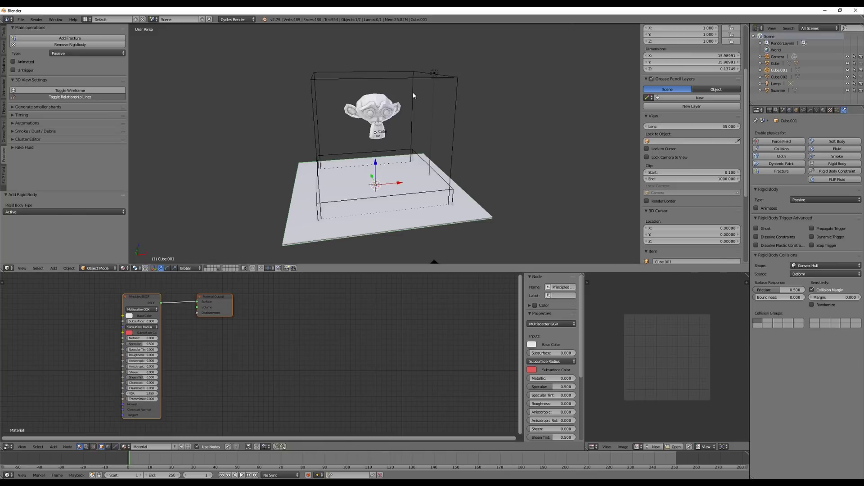
key(alt+a)
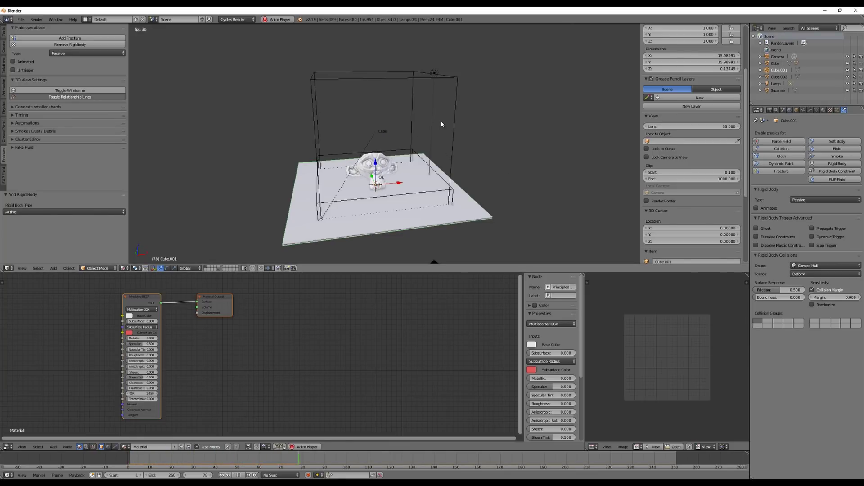
key(Escape)
- Tilt the monkey head around the global Y axis
scroll(480, 144, up, 3)
right_click(384, 105)
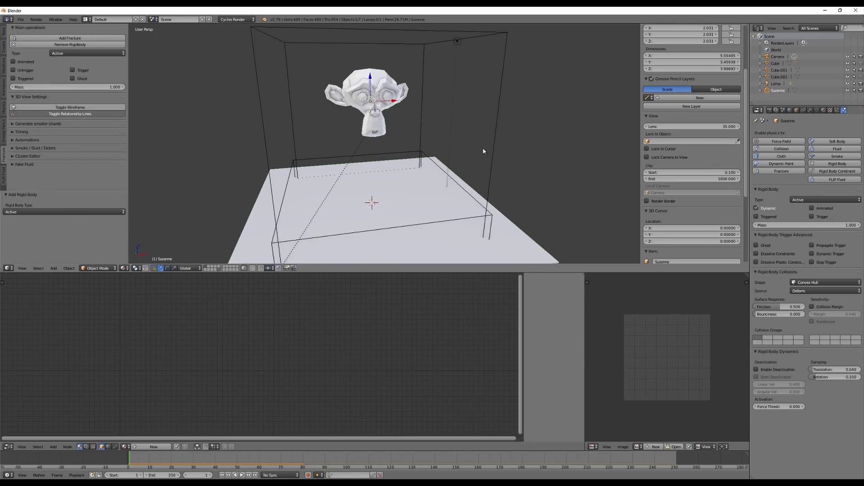
key(r)
key(y)
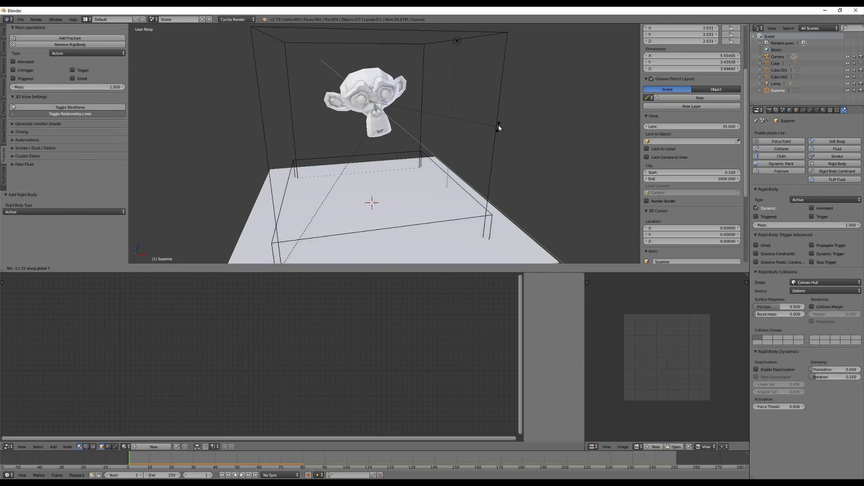
click(499, 112)
- Shift the monkey head along X and raise it slightly along Z, and replay the fall as a check
key(g)
key(x)
key(z)
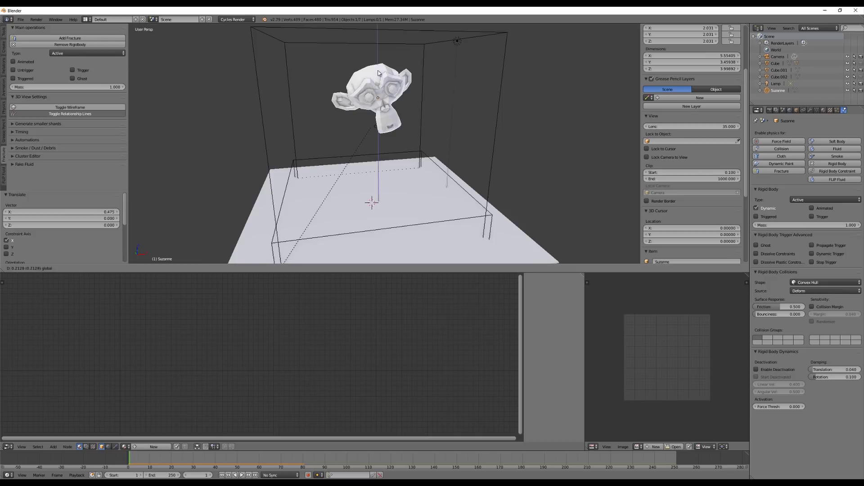
click(403, 97)
drag(403, 97, 413, 97)
mouse_move(522, 141)
middle_down()
mouse_move(487, 131)
mouse_move(528, 131)
middle_up()
key(alt+a)
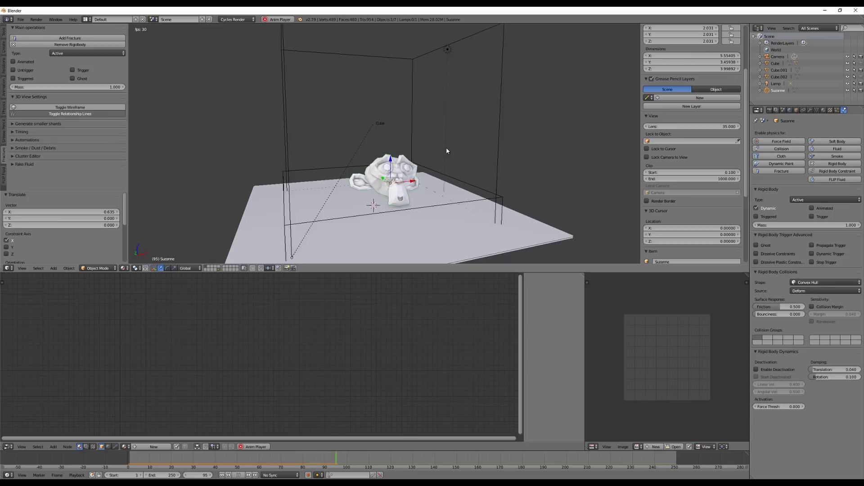
key(Escape)
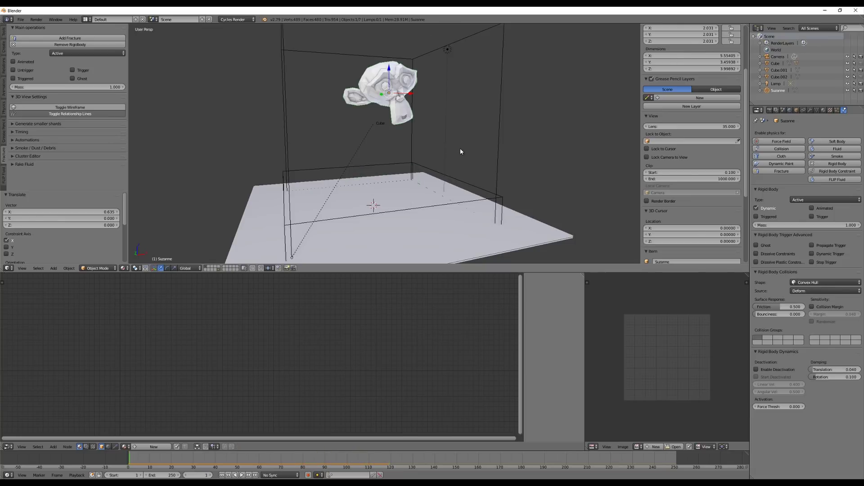
- Run Bake All Physics for the scene and scrub through the baked fall of the monkey head
scroll(460, 151, down, 2)
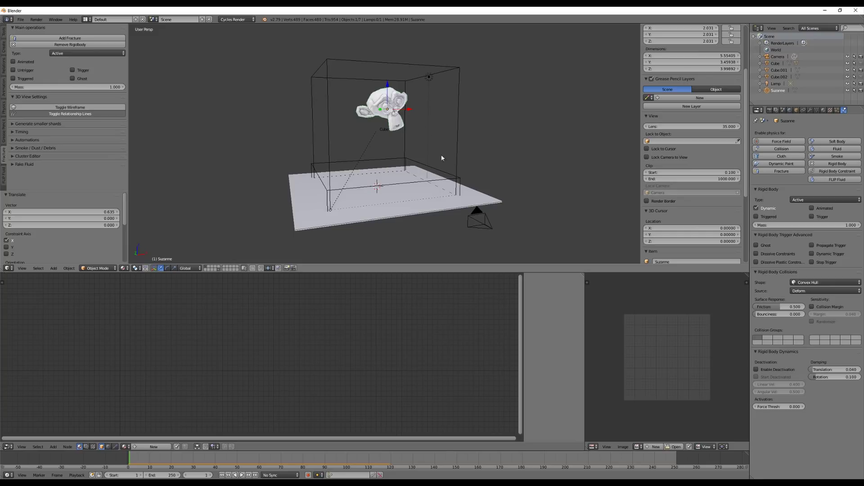
key(space)
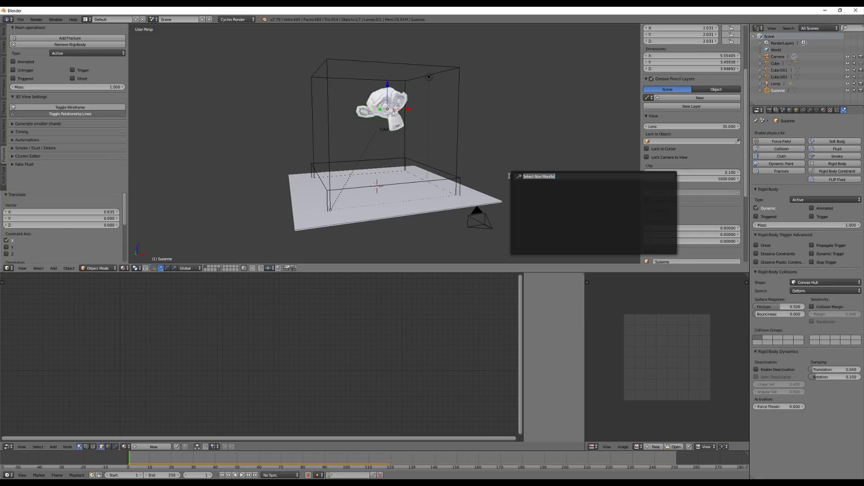
text(bake)
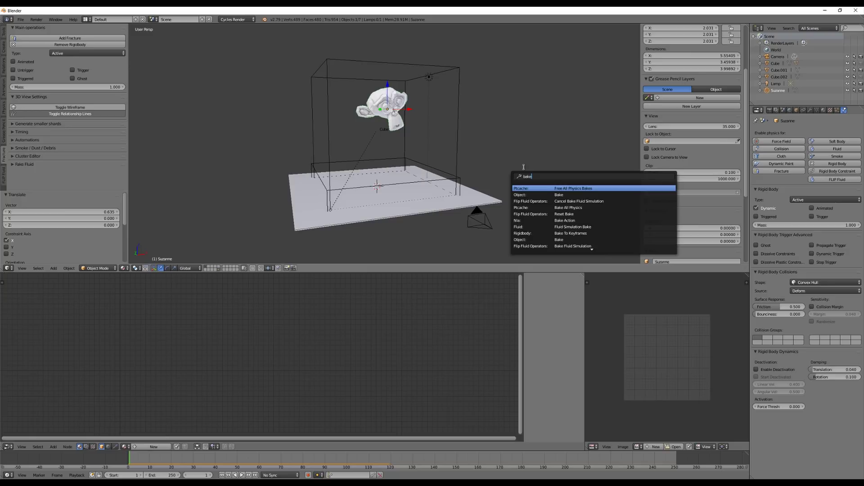
click(578, 207)
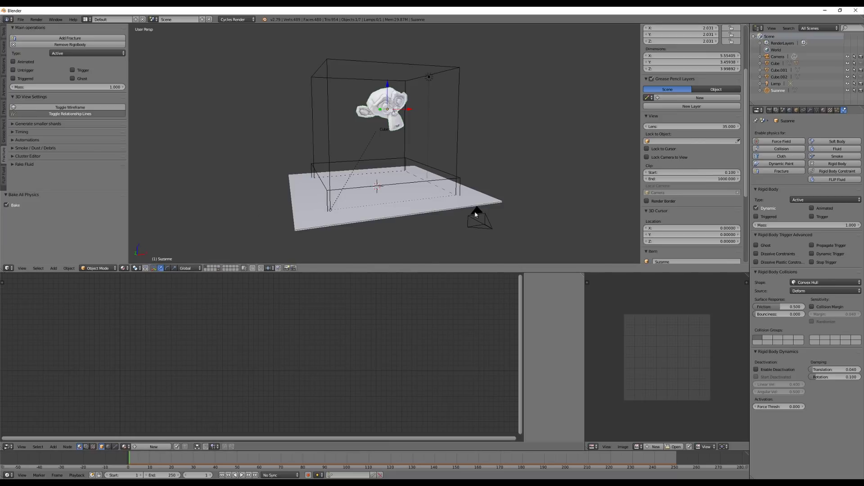
key(alt+a)
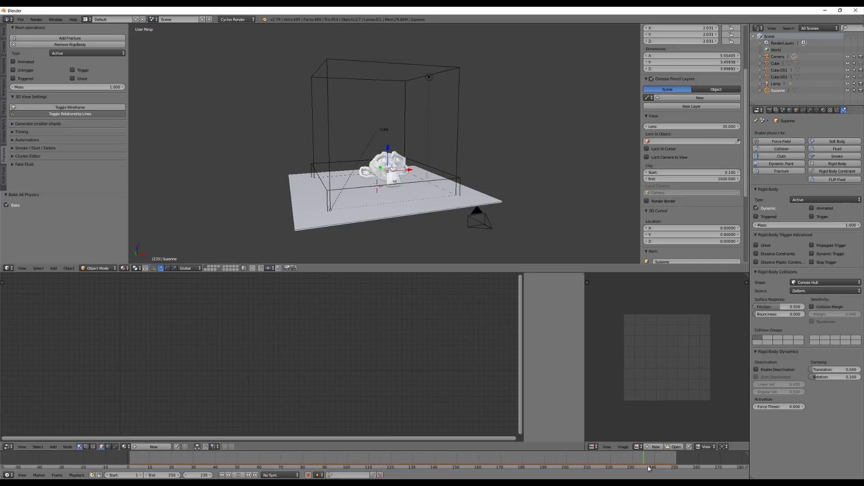
drag(666, 459, 200, 460)
key(Escape)
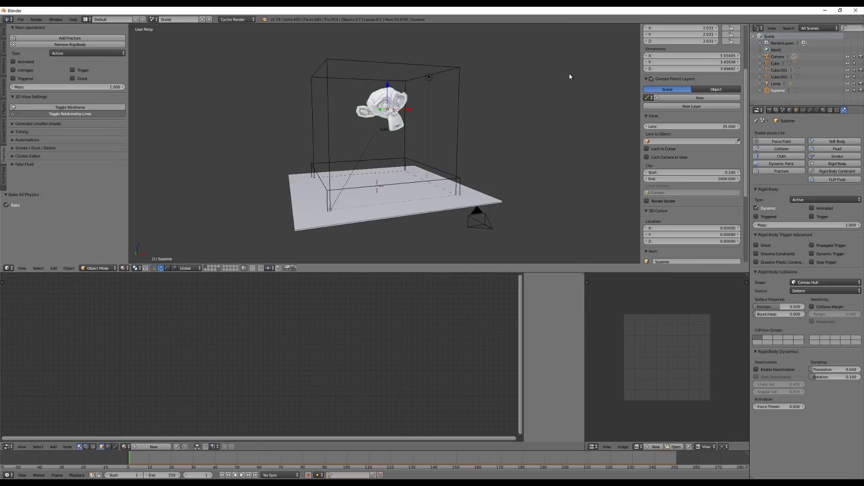
- Make the monkey head a FLIP Fluid object of type Obstacle with Export Animated Mesh enabled
drag(759, 190, 758, 222)
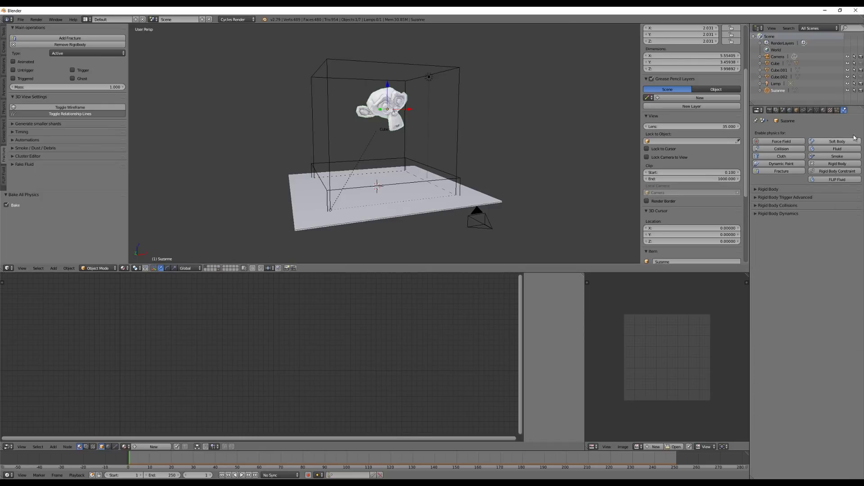
click(838, 180)
click(808, 200)
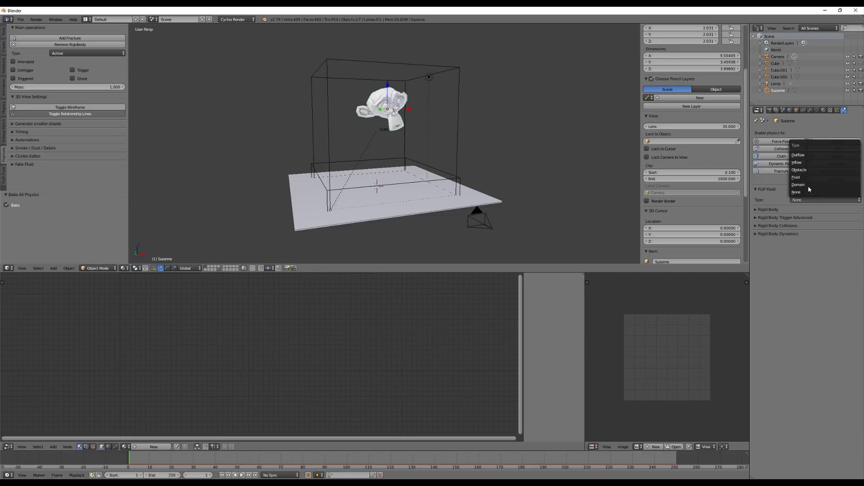
click(803, 169)
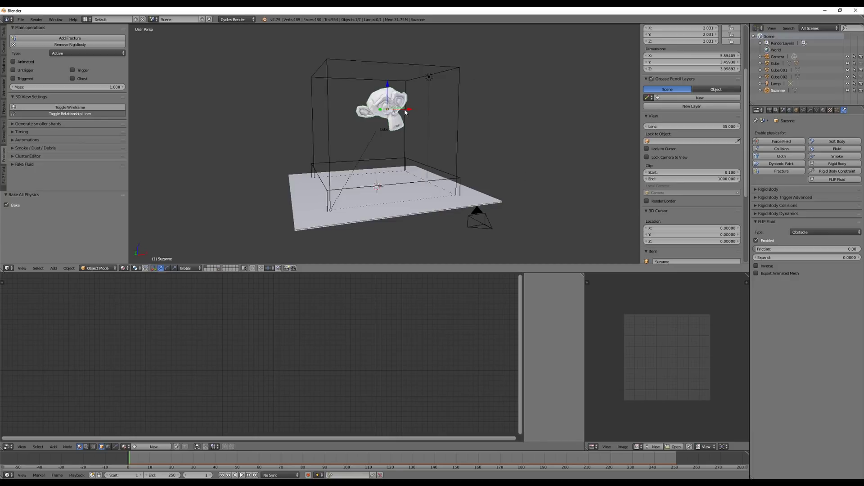
click(757, 274)
- Enable the whitewater simulation for the FLIP Fluid domain and look through its emitter and particle settings
right_click(389, 75)
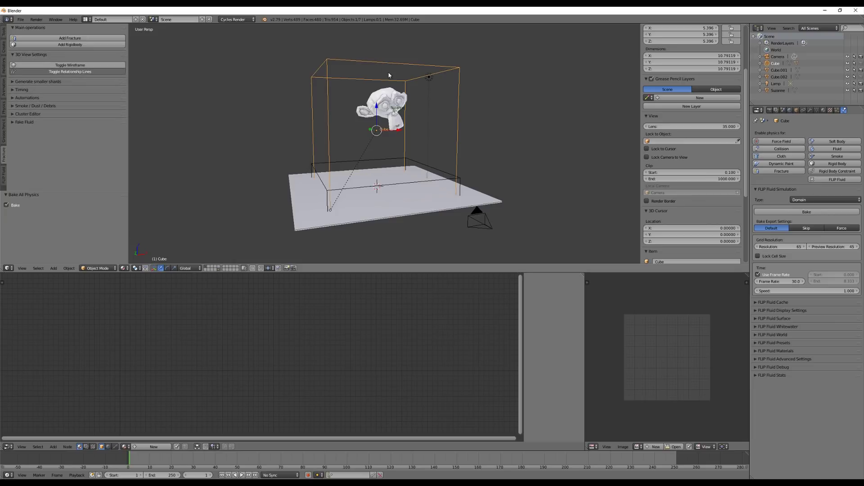
click(757, 327)
scroll(821, 334, down, 1)
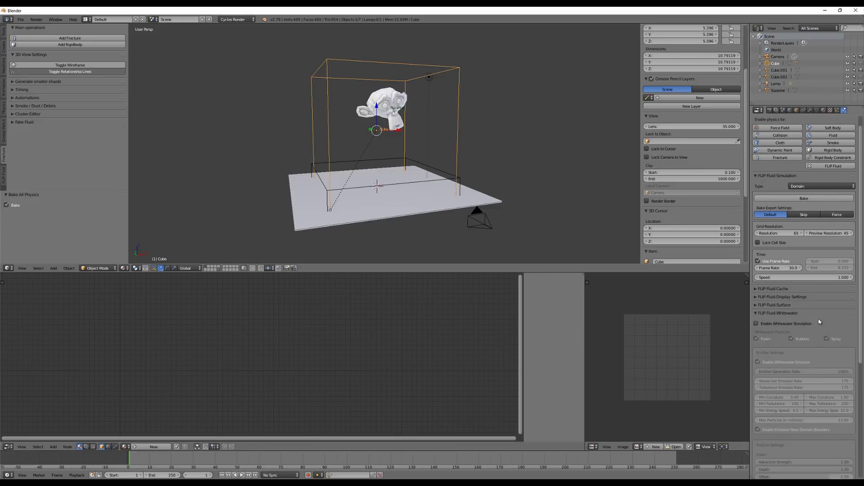
click(756, 324)
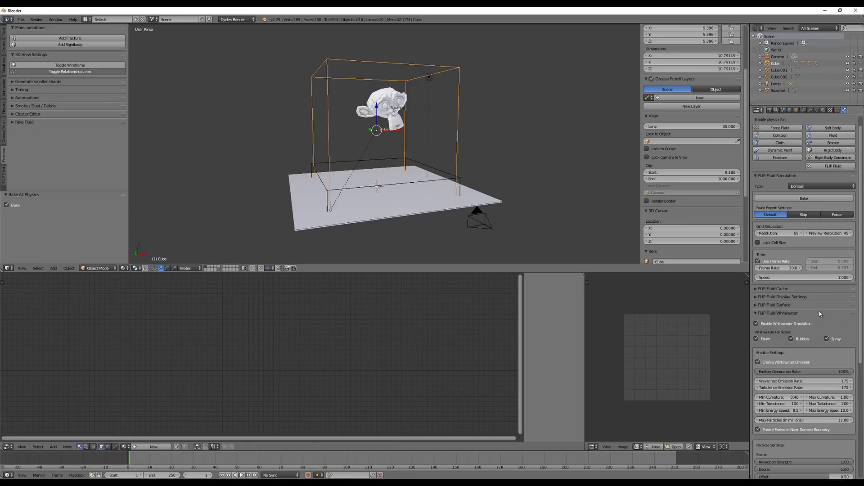
scroll(819, 314, down, 12)
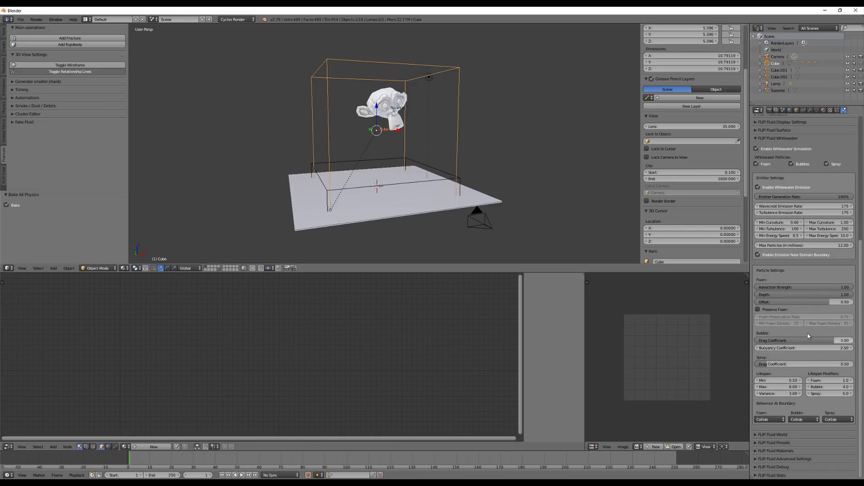
scroll(799, 374, up, 5)
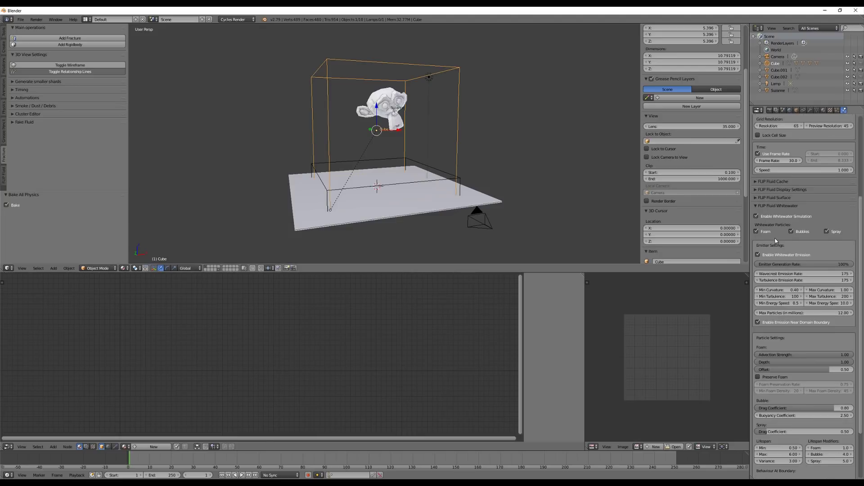
scroll(775, 241, up, 4)
click(757, 261)
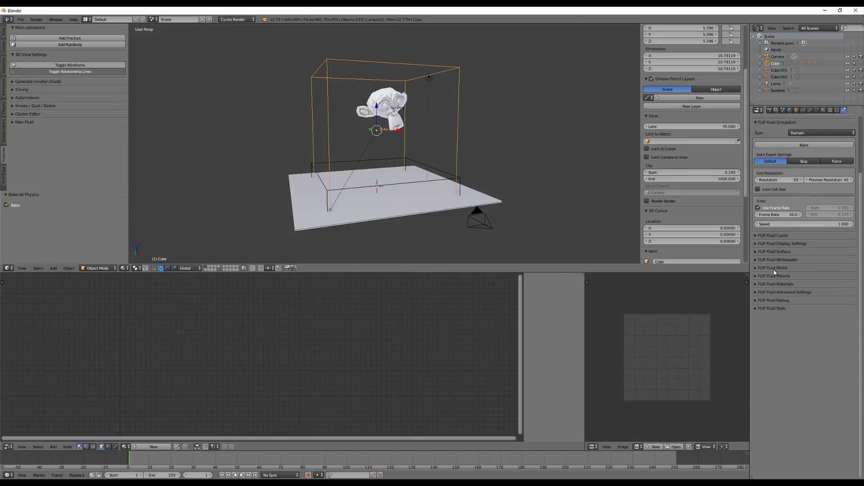
scroll(774, 271, up, 5)
- Save the scene as MagicalMonkey.blend in the FLIP Fluids folder
click(20, 19)
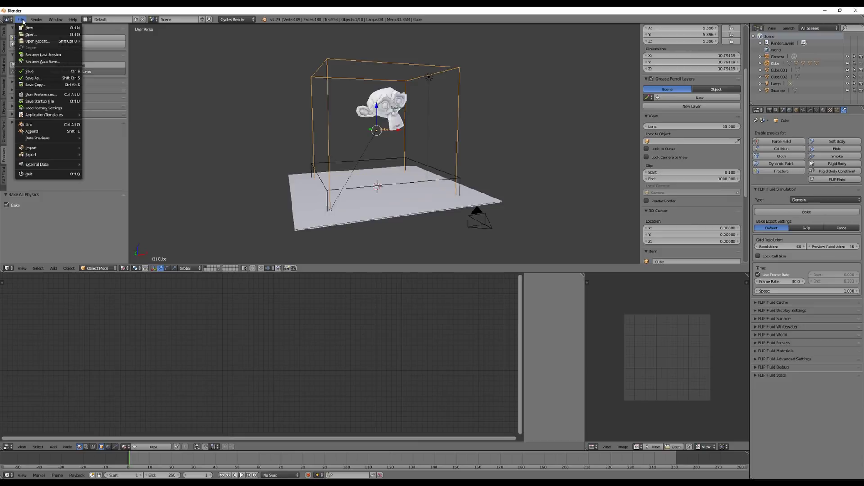
click(36, 79)
click(95, 45)
text(MagicalMonkey.blend)
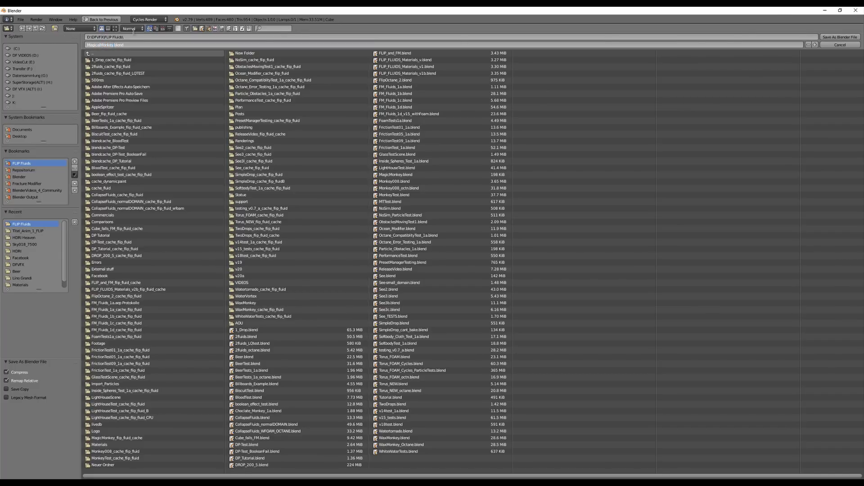
click(830, 37)
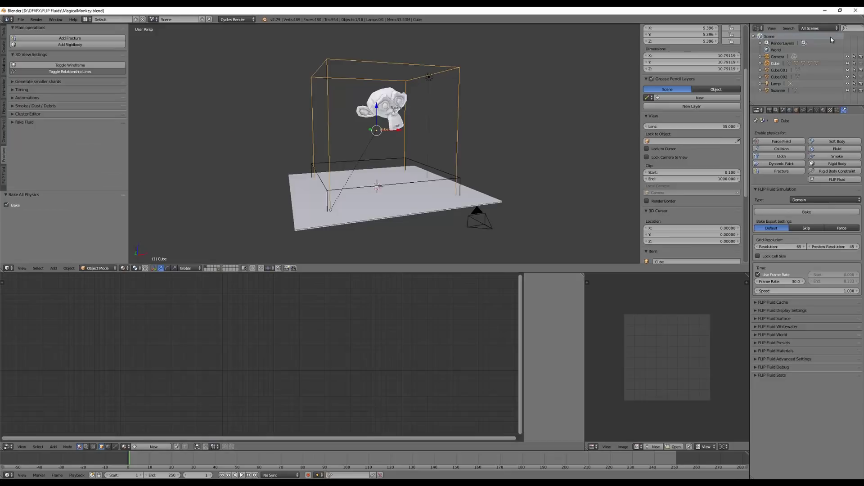
- Bake the FLIP Fluid simulation from the domain and play back the resulting splash
click(805, 212)
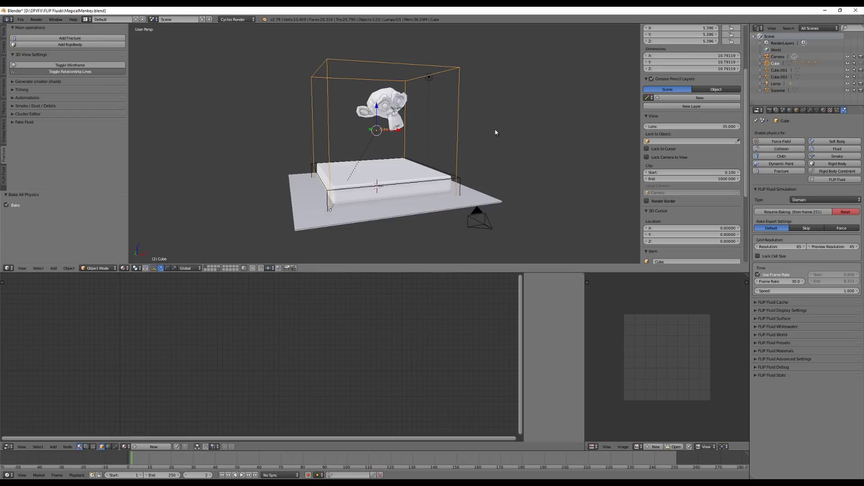
middle_drag(489, 133, 478, 137)
key(alt+a)
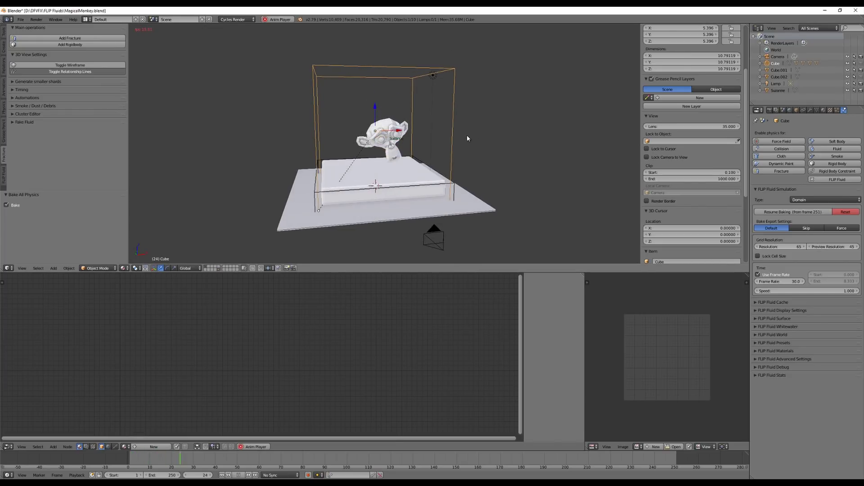
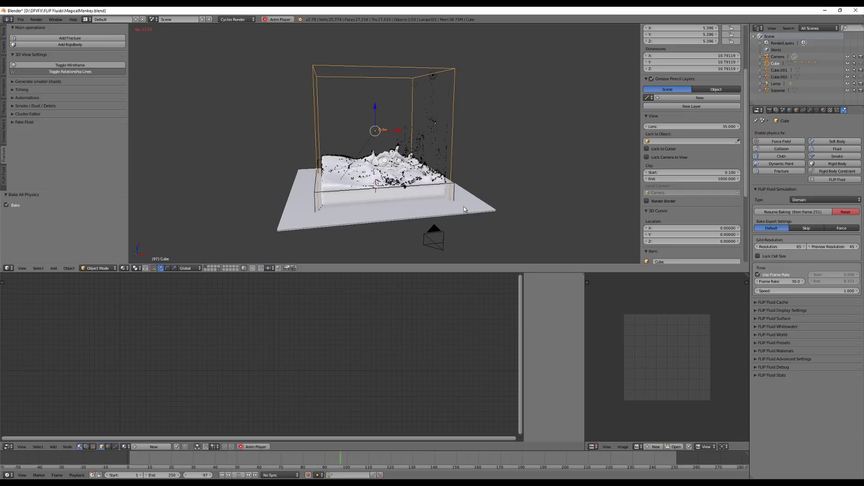
key(alt+a)
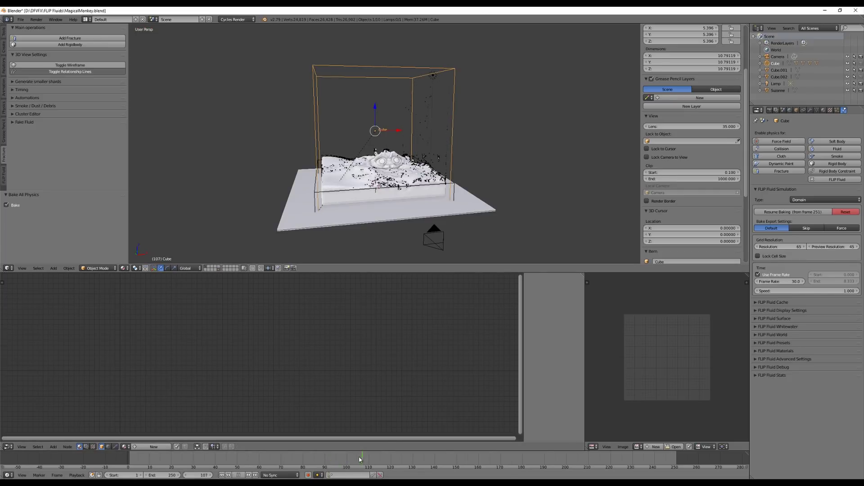
- Set the timeline to frame 53, where the monkey head splashes into the fluid
click(235, 475)
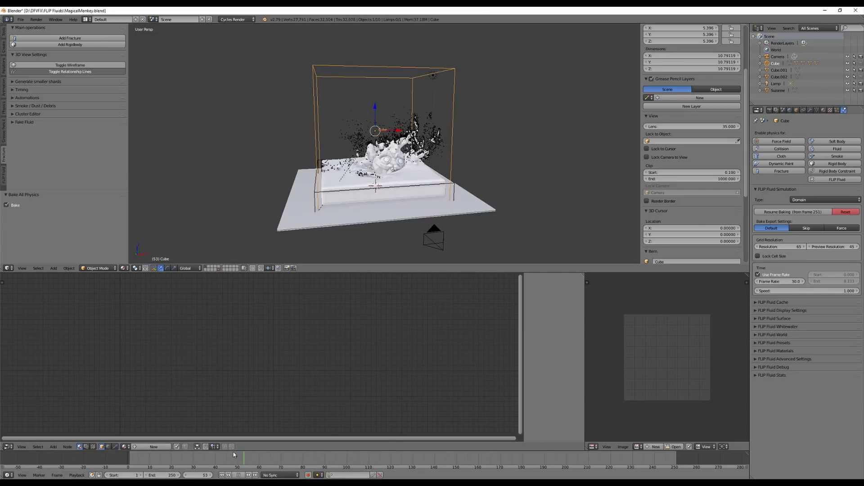
click(238, 474)
click(242, 475)
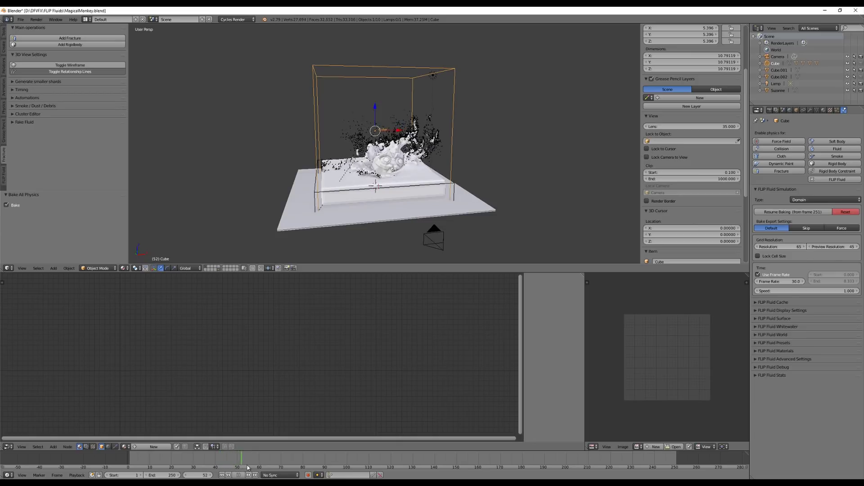
click(238, 475)
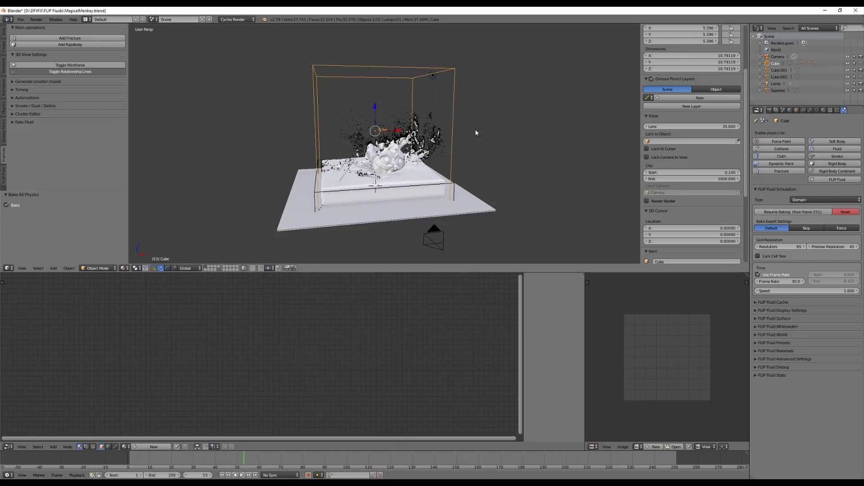
- Hide the fluid_surface object under the domain Cube and switch the viewport to Rendered shading
click(761, 64)
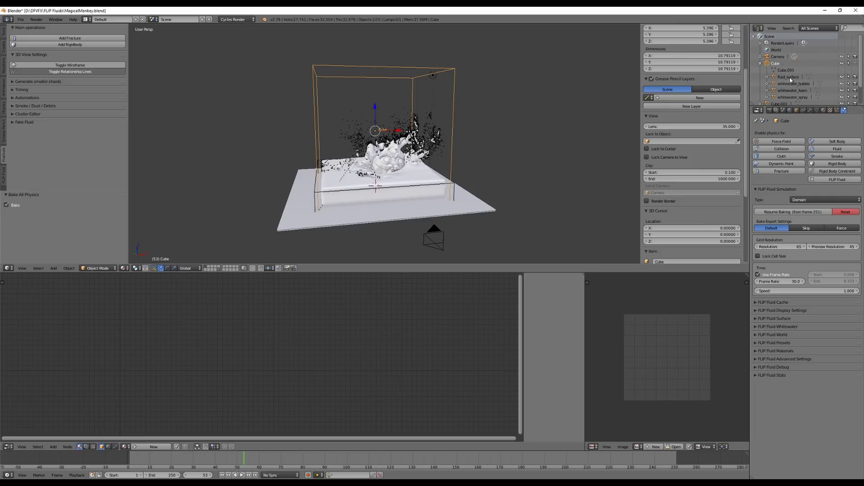
click(842, 77)
scroll(483, 165, up, 4)
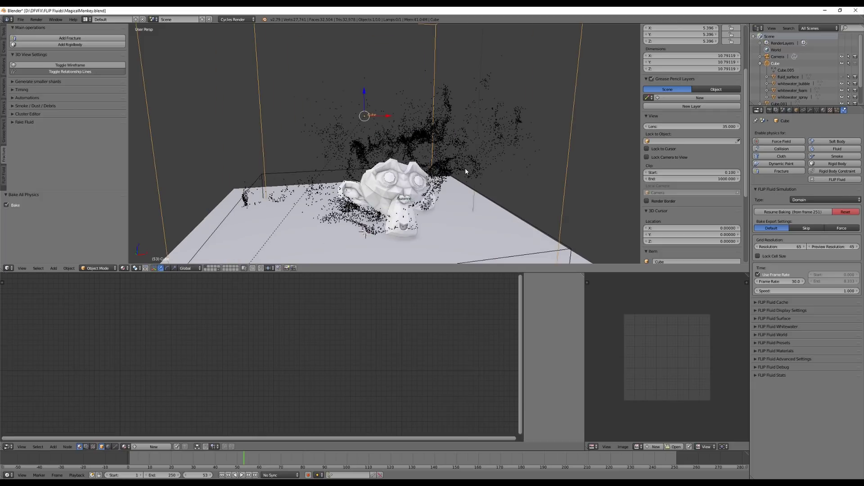
scroll(537, 182, down, 2)
mouse_move(546, 173)
middle_down()
mouse_move(521, 178)
mouse_move(550, 169)
middle_up()
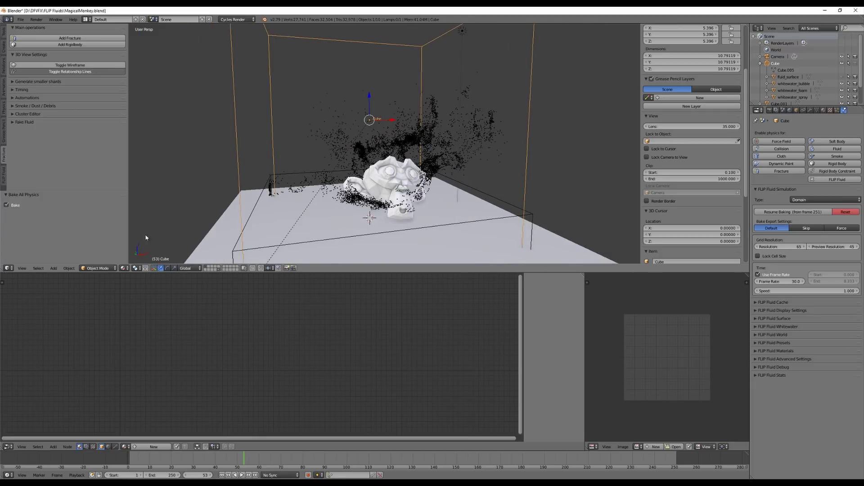
click(128, 269)
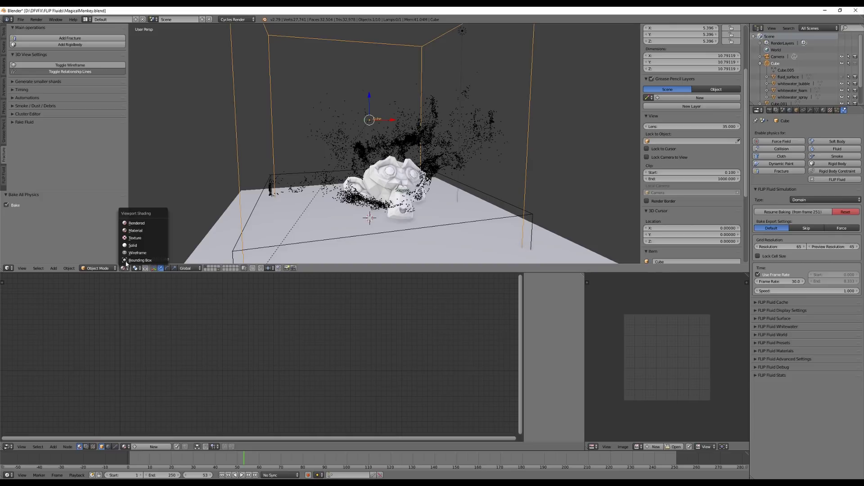
click(135, 223)
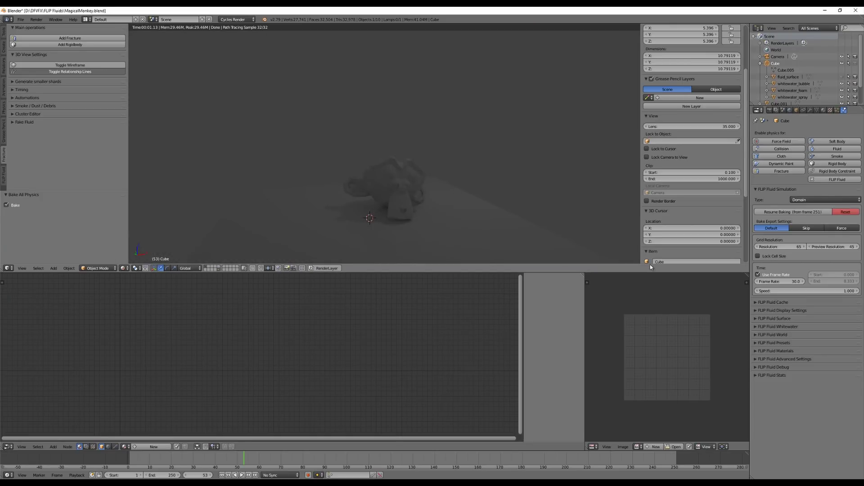
- In the domain's FLIP Fluid display settings, disable Render Only for the whitewater particles, set their scale to 0.01 and refresh the current frame
click(756, 311)
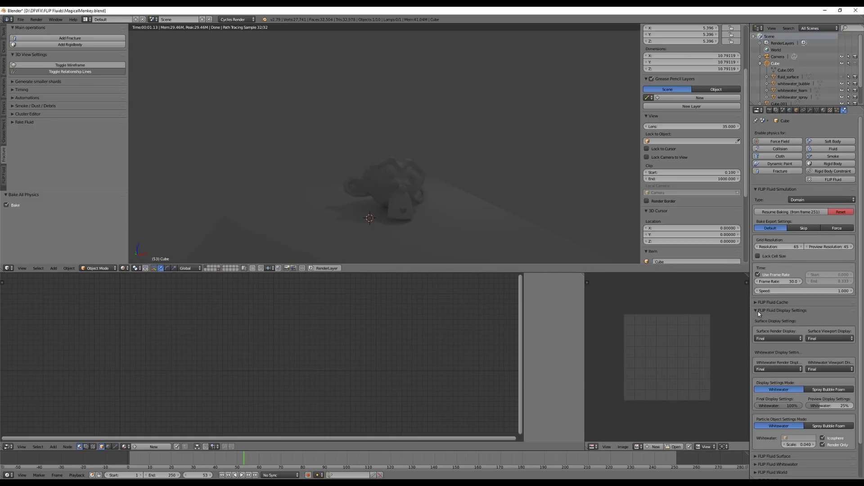
scroll(791, 320, down, 2)
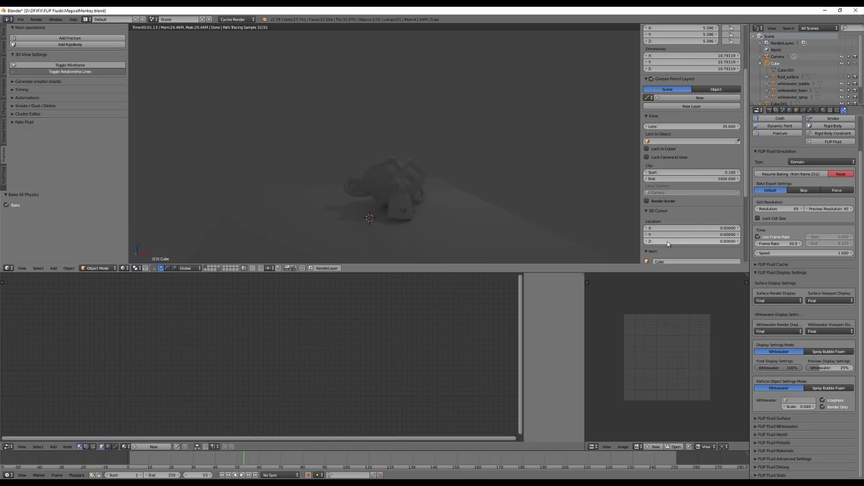
click(822, 407)
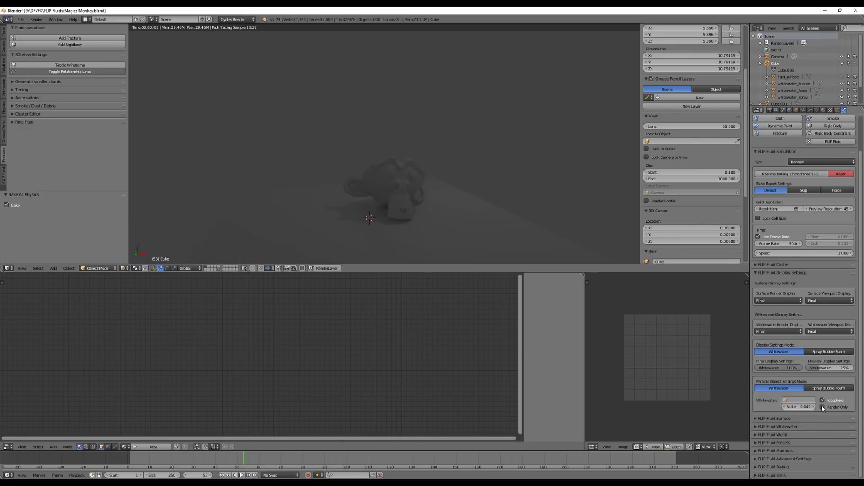
click(4, 176)
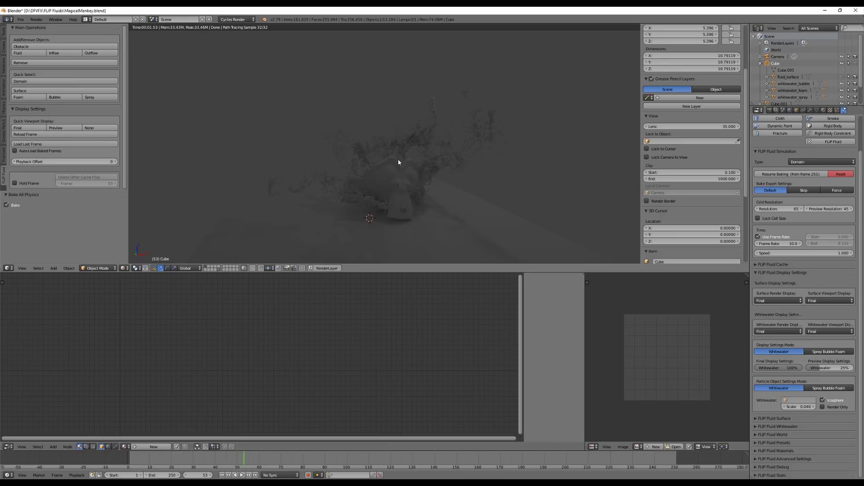
click(799, 407)
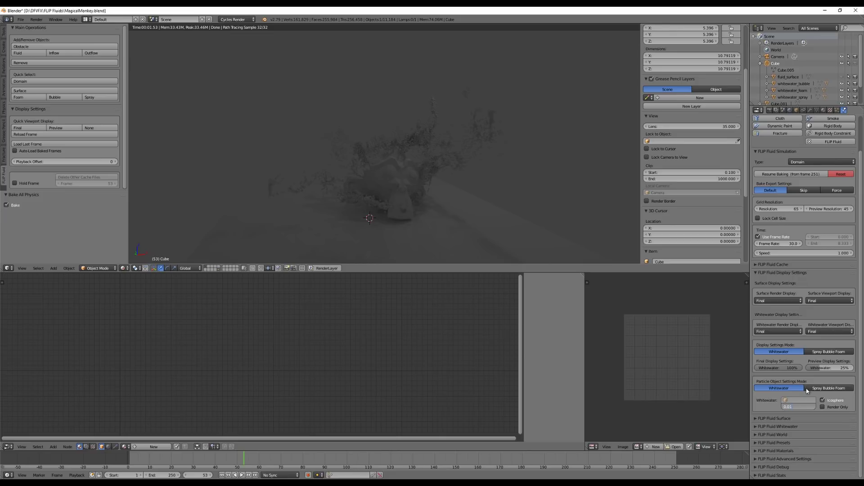
key(Return)
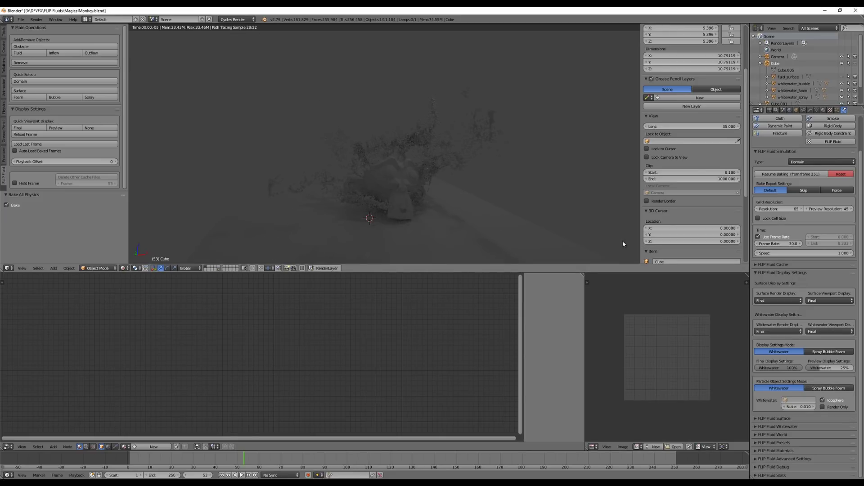
key(Right)
key(Left)
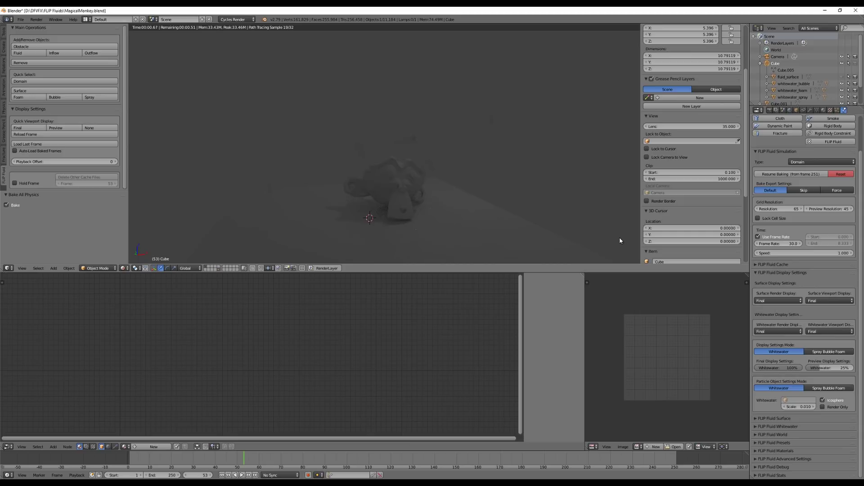
- Change the Lamp to a Sun light and set its emission strength to 20
scroll(803, 96, down, 2)
click(776, 95)
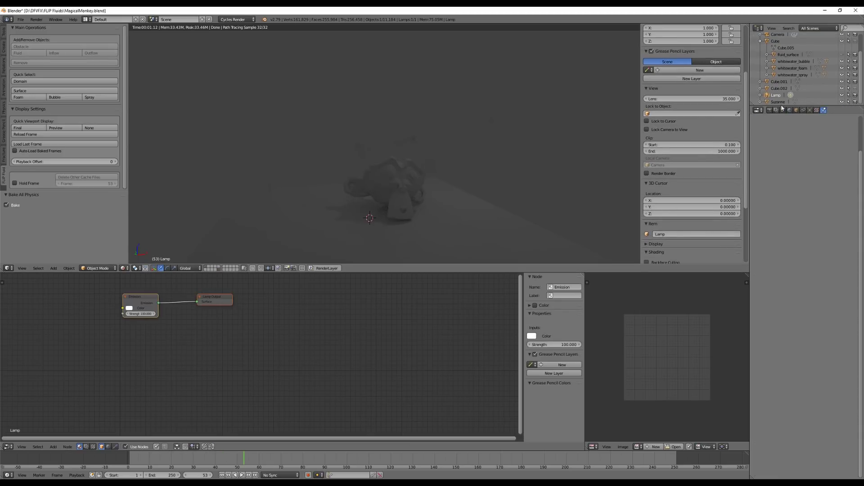
click(810, 110)
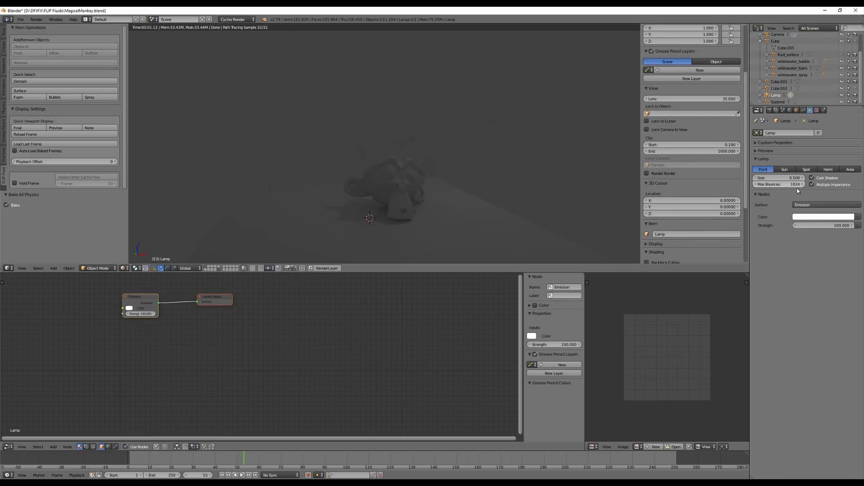
click(785, 169)
click(818, 227)
text(20)
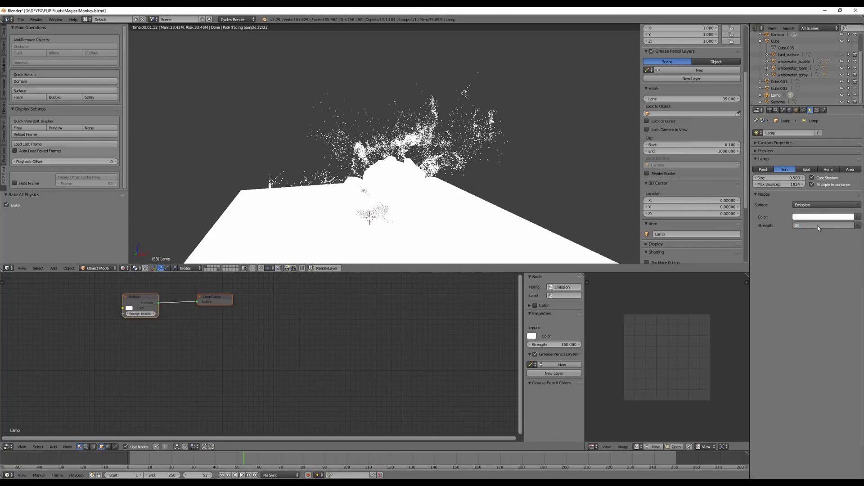
key(Return)
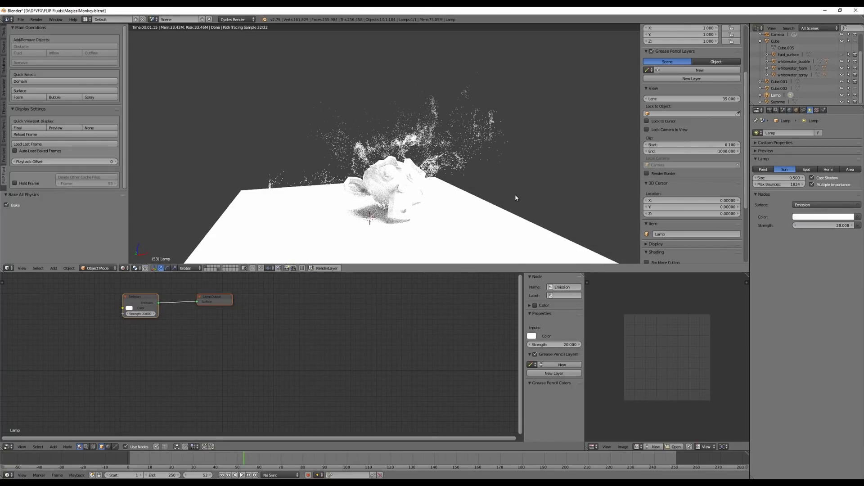
middle_drag(515, 193, 512, 194)
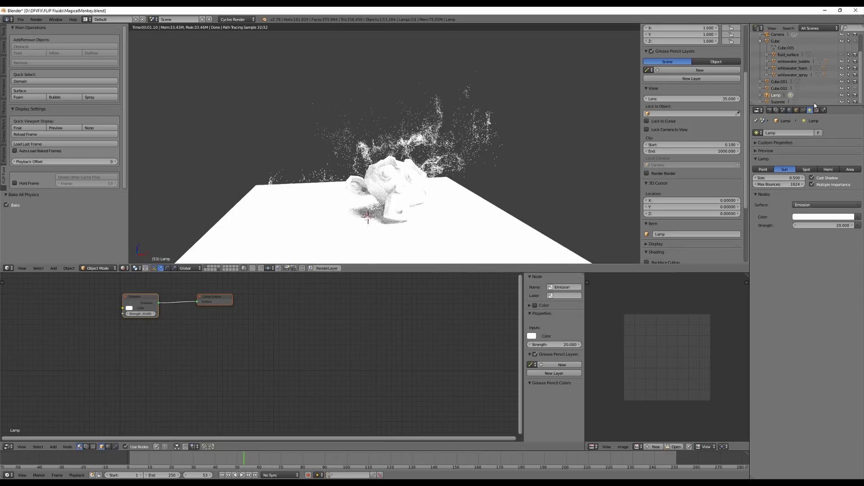
- Create a separate new material for each of the whitewater_bubble, whitewater_foam and whitewater_spray objects
click(788, 63)
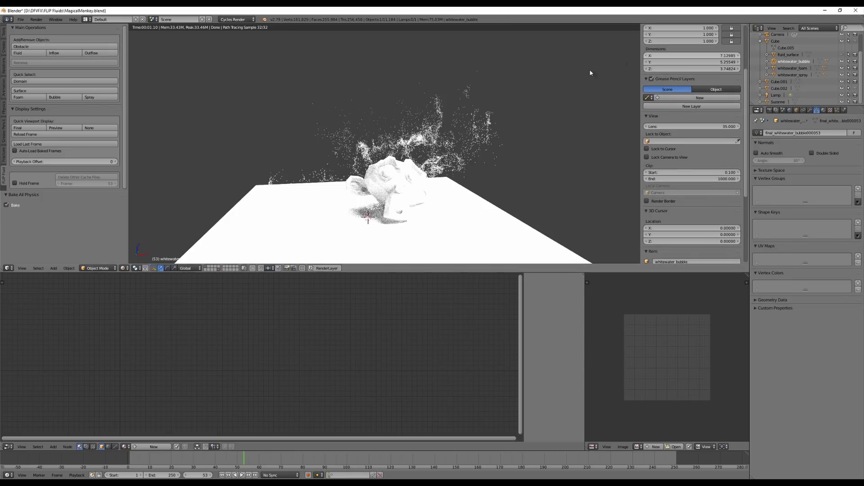
click(824, 110)
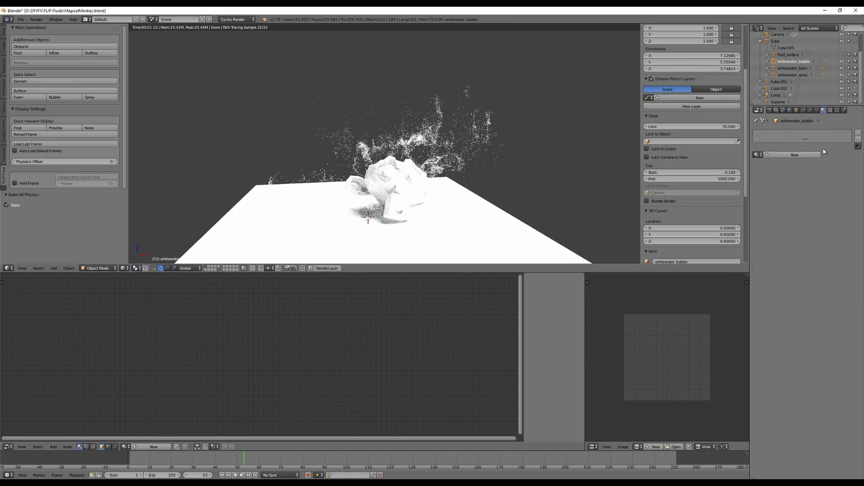
click(780, 155)
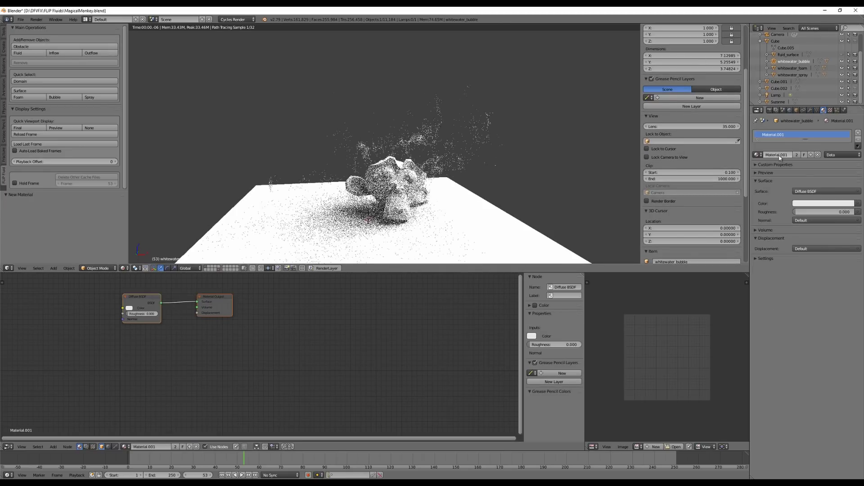
click(799, 68)
click(804, 154)
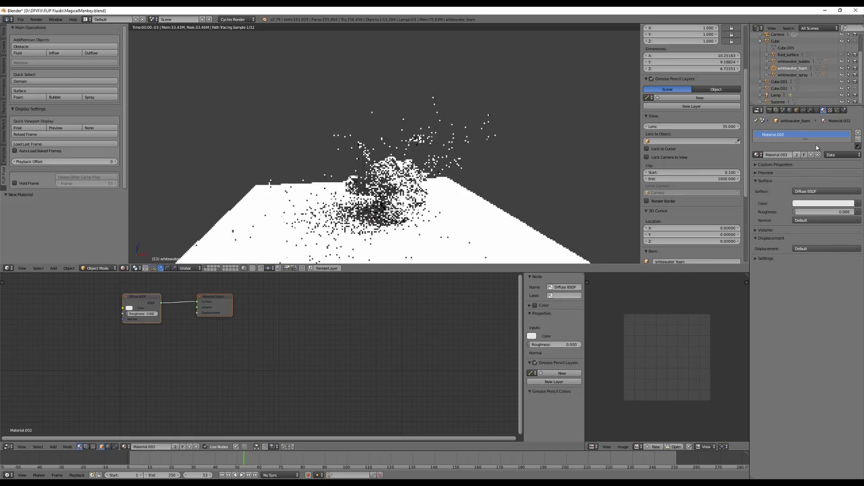
click(792, 75)
click(794, 155)
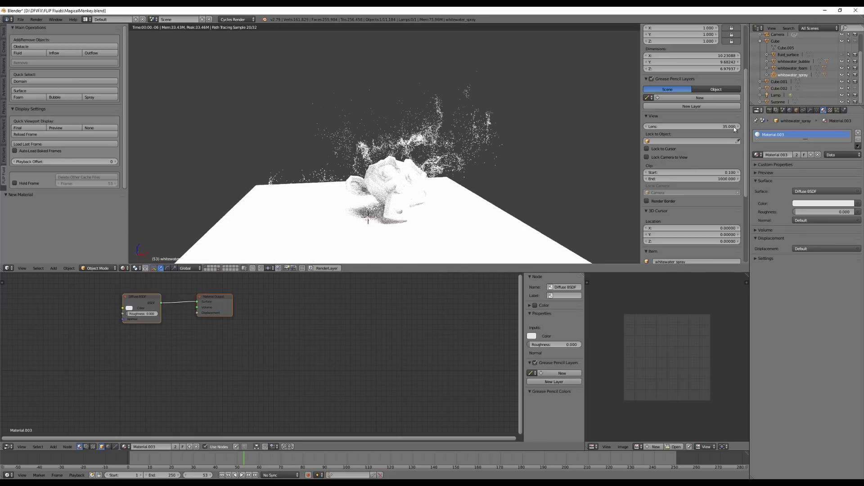
- Hide the Lamp, then enable nodes for the world background and set its strength to 0
click(778, 96)
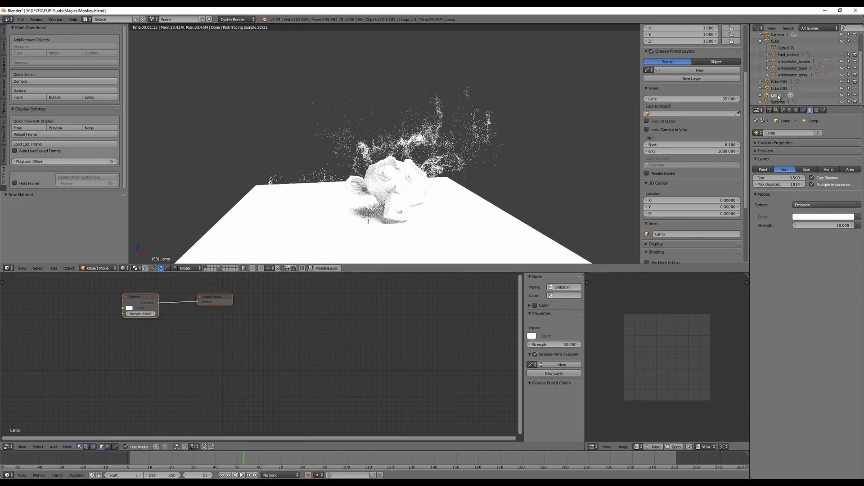
click(842, 95)
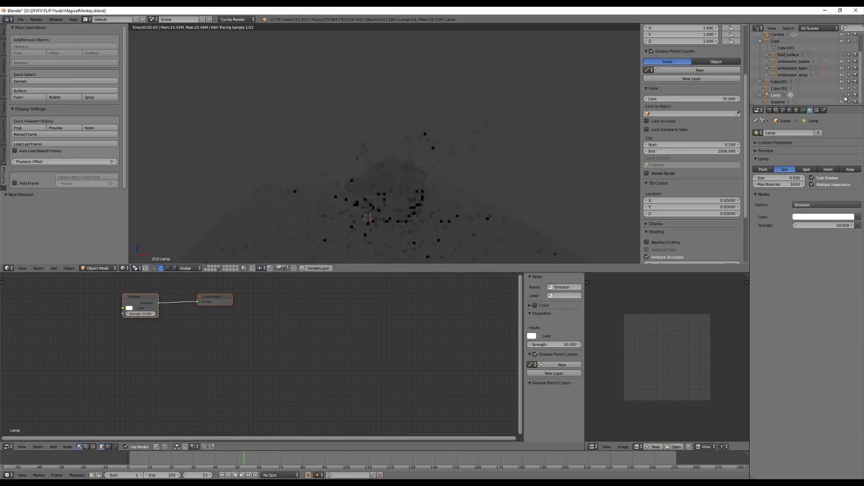
click(789, 111)
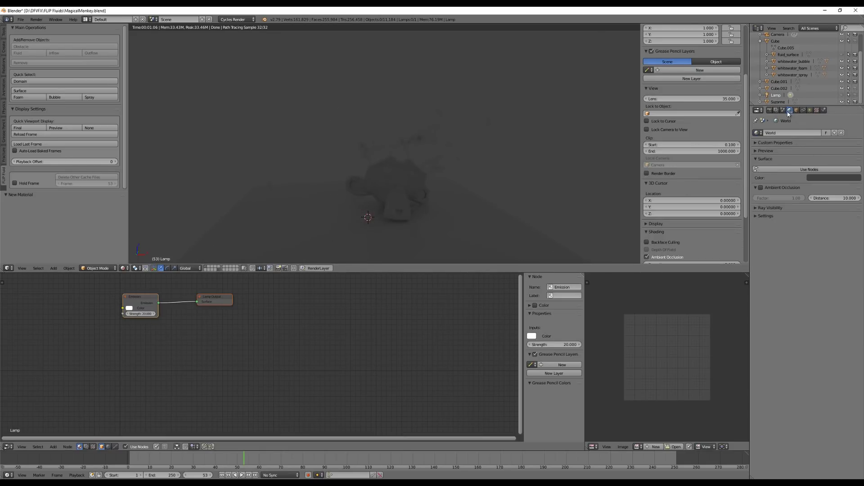
click(793, 170)
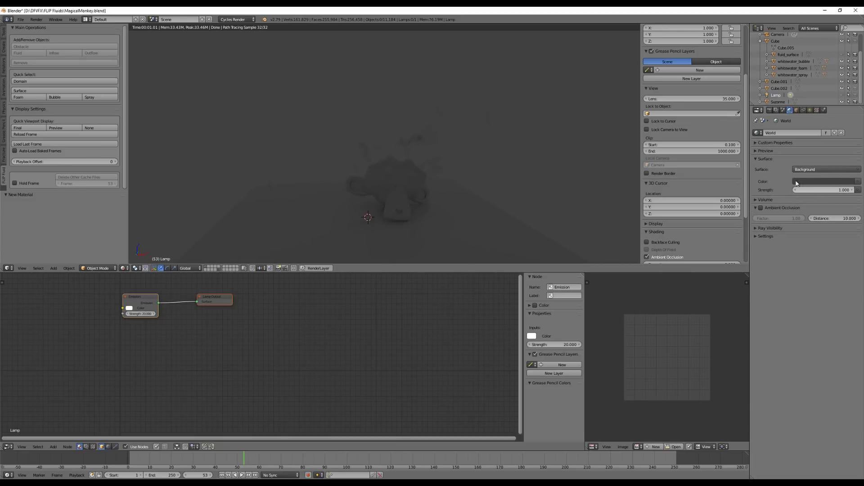
click(823, 190)
text(0)
key(Return)
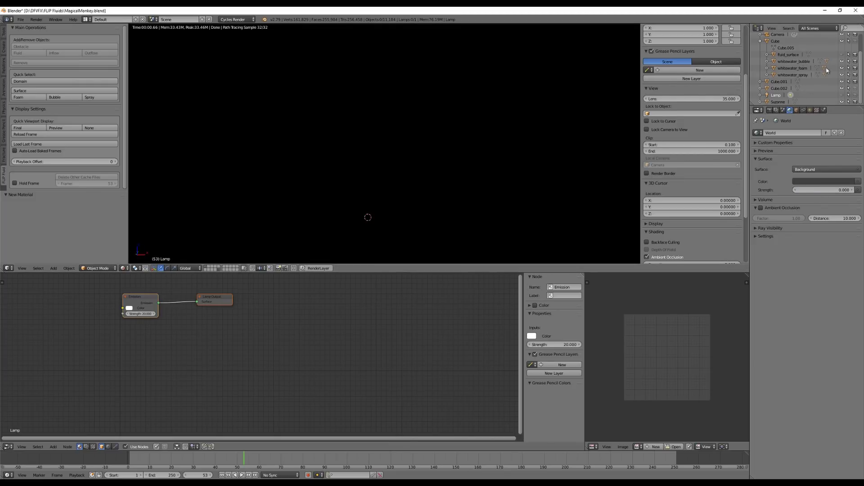
- Change the whitewater_bubble material's surface to an Emission shader with a light green colour
click(792, 62)
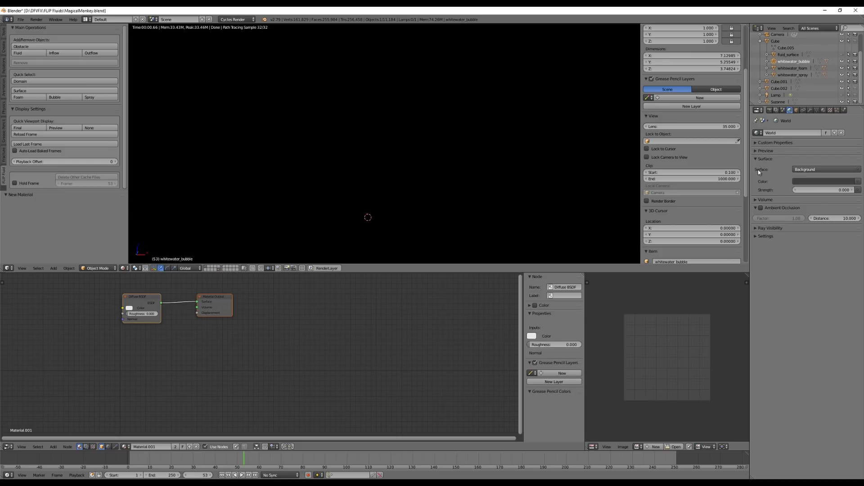
click(823, 110)
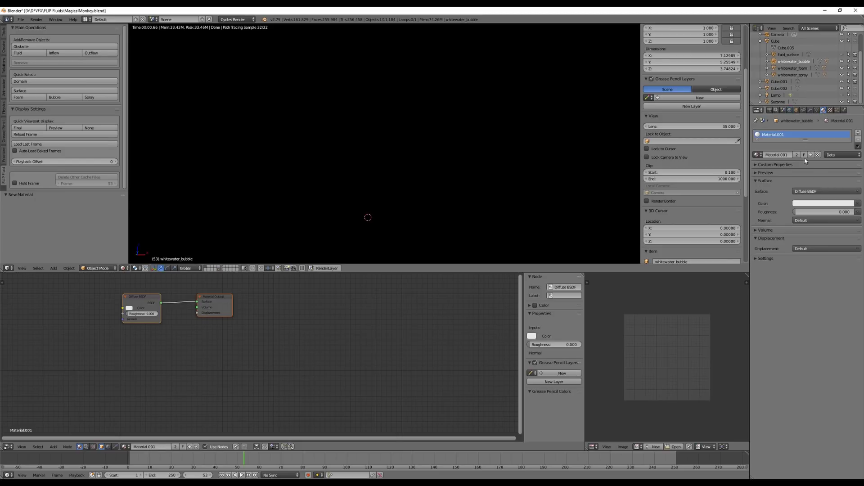
click(805, 191)
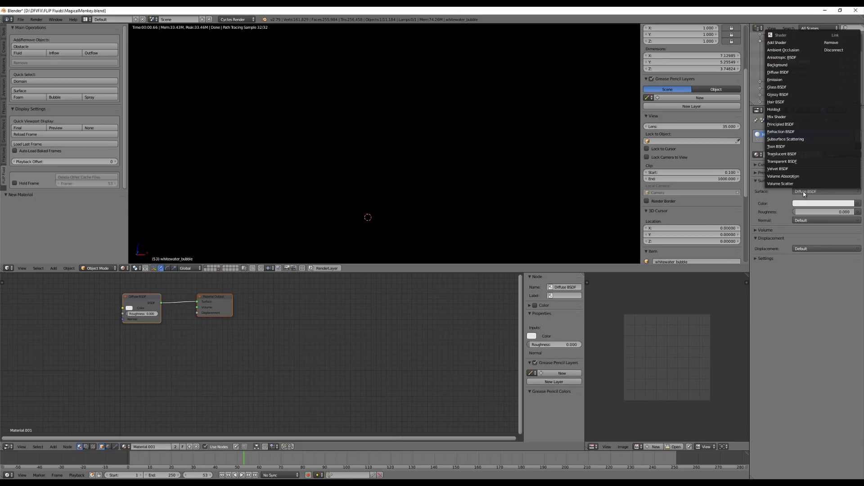
click(778, 80)
click(832, 203)
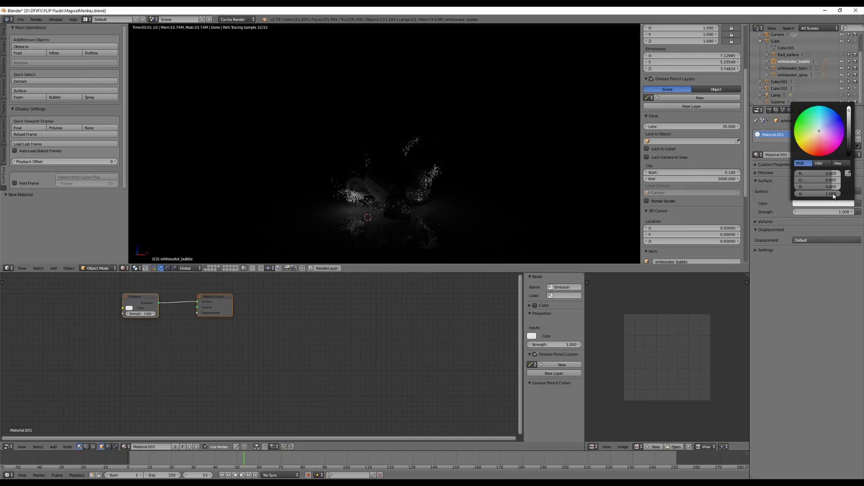
click(815, 128)
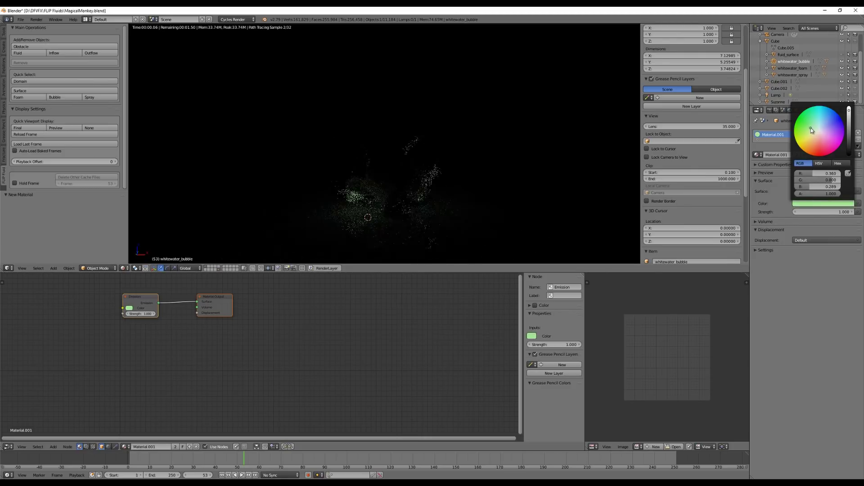
- Change the whitewater_foam material's surface to an Emission shader with a light lavender-blue colour
click(792, 68)
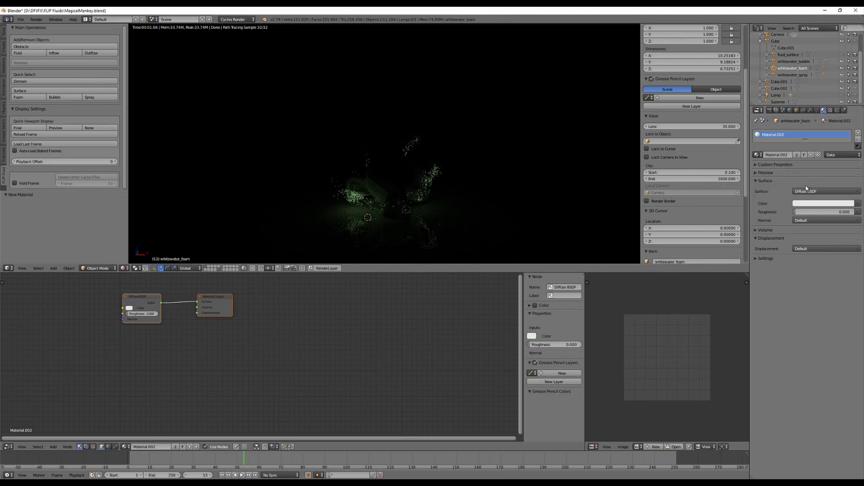
click(808, 191)
click(788, 80)
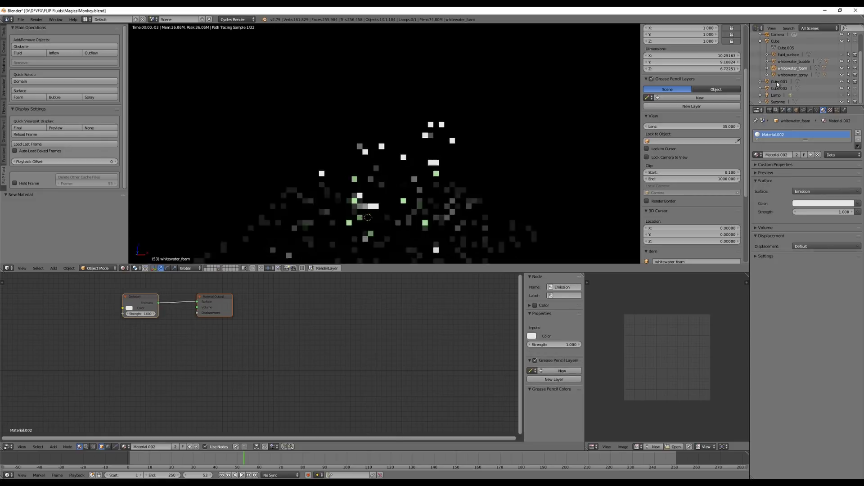
click(811, 204)
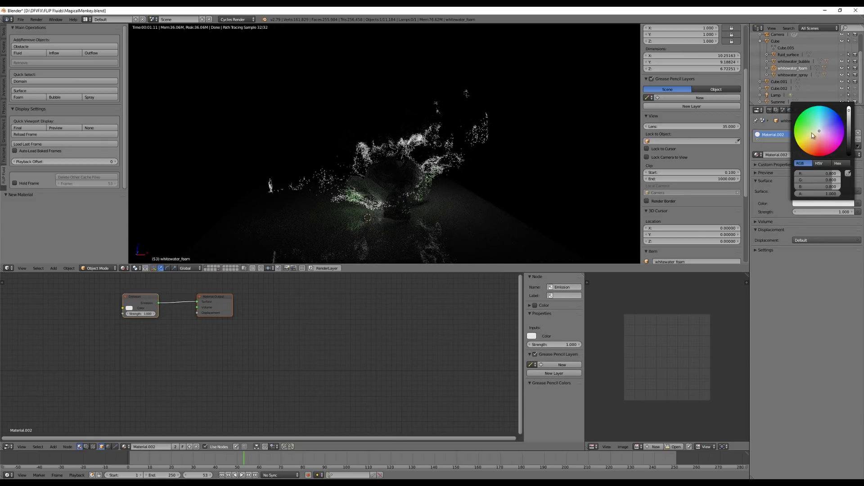
click(825, 130)
click(827, 130)
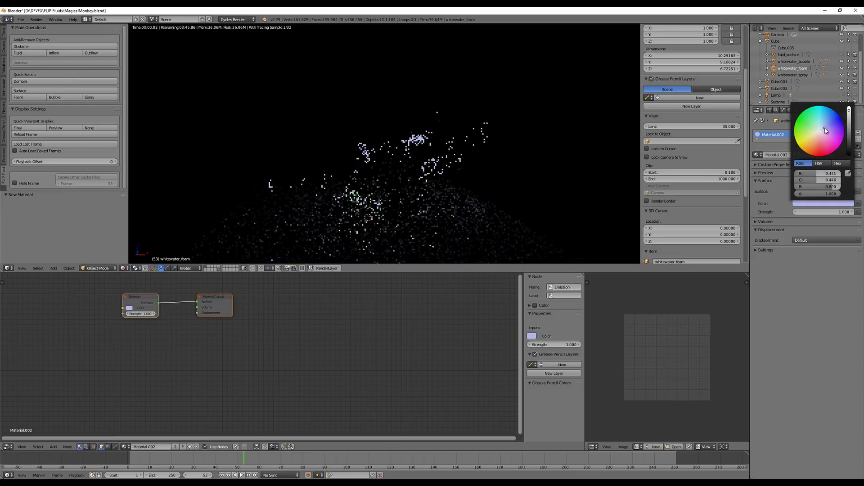
- Change the whitewater_spray material's surface to an Emission shader with a warm yellow-orange colour
click(790, 75)
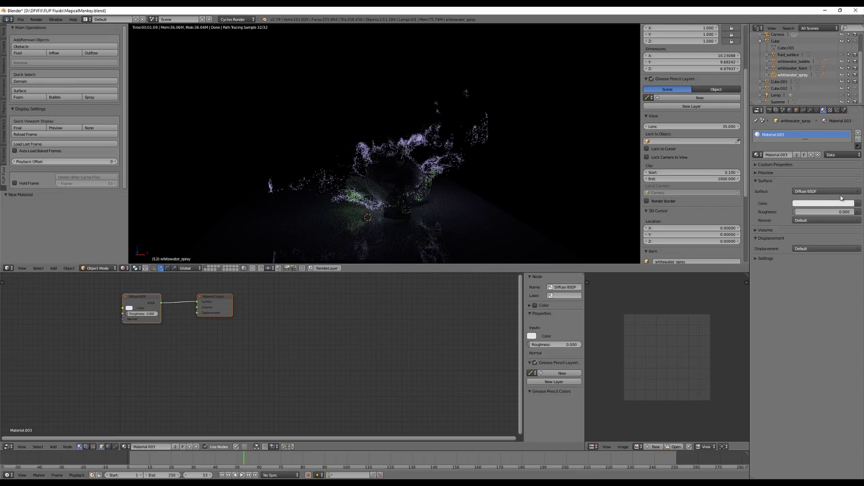
click(821, 192)
click(793, 86)
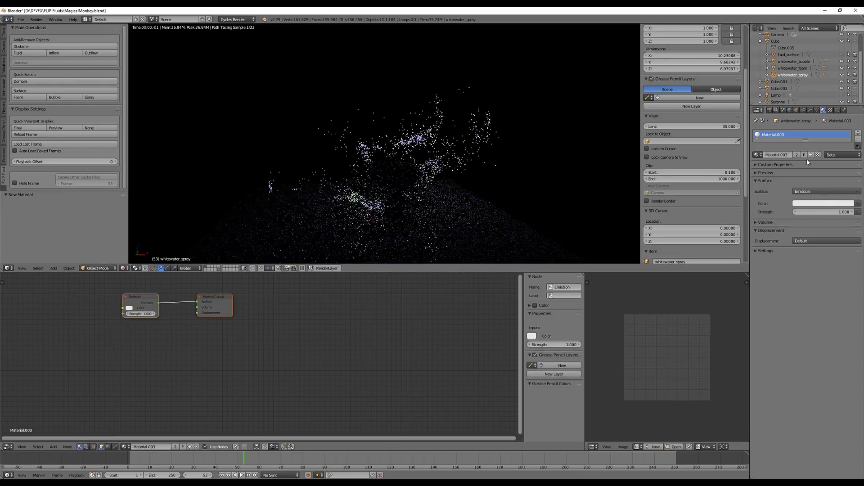
click(807, 204)
click(814, 133)
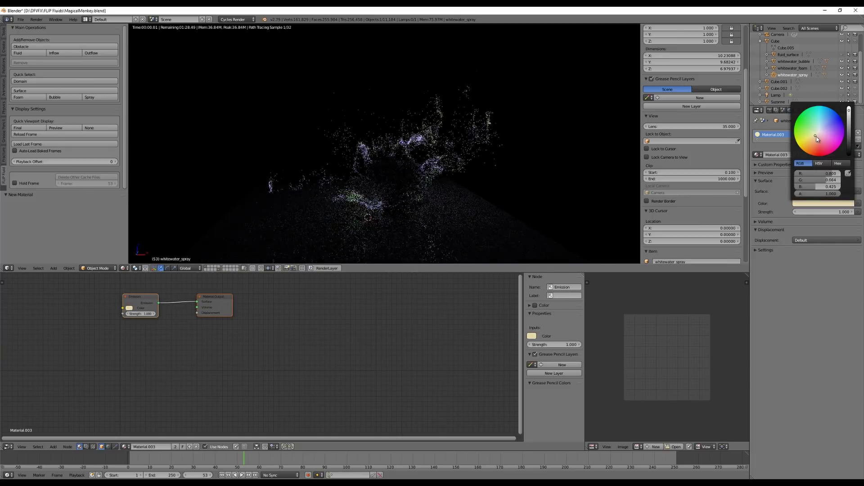
click(820, 142)
click(811, 143)
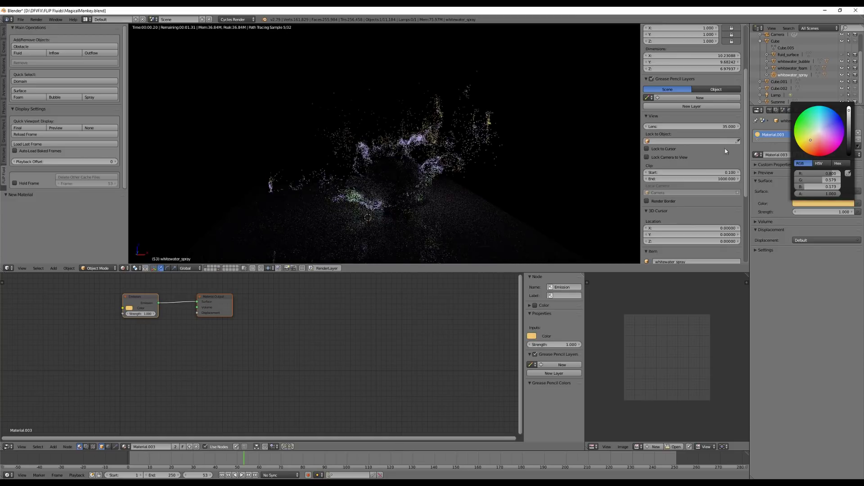
- Create a new material for the fluid_surface object and set its surface to Glass BSDF
key(KP_0)
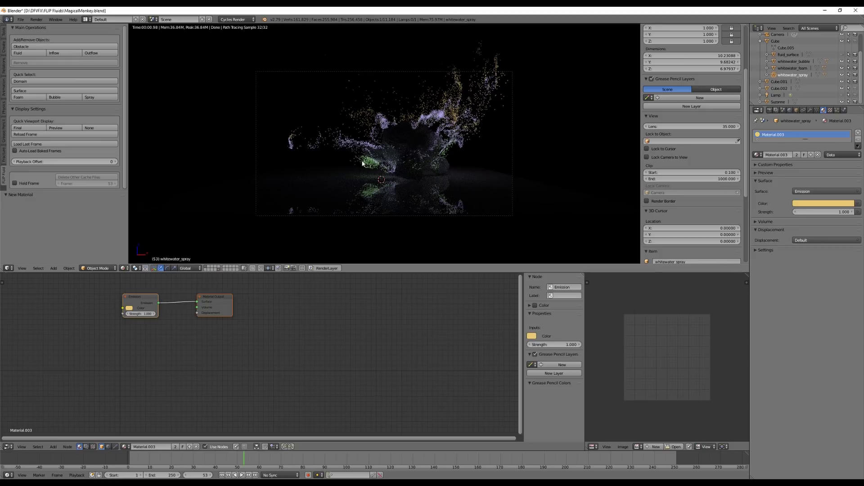
click(790, 55)
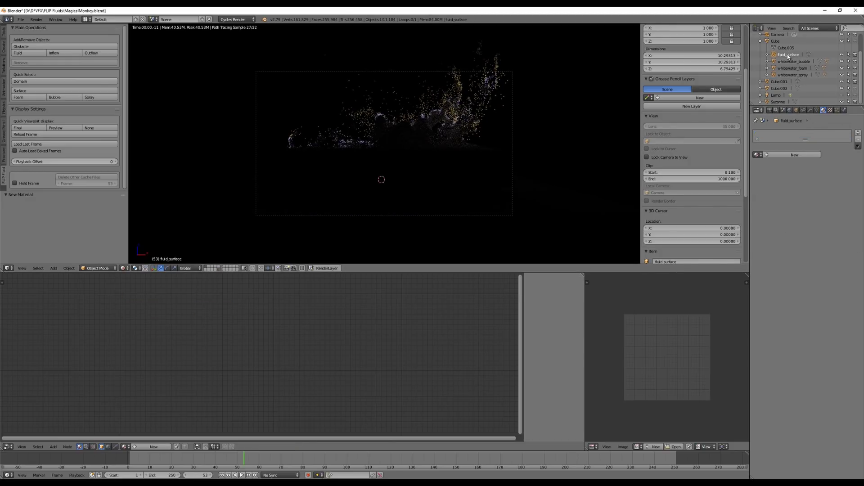
click(796, 155)
click(810, 191)
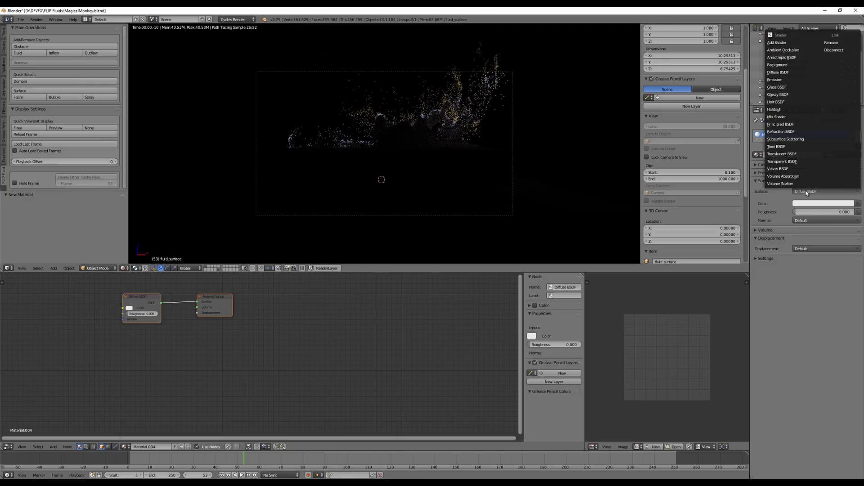
click(781, 88)
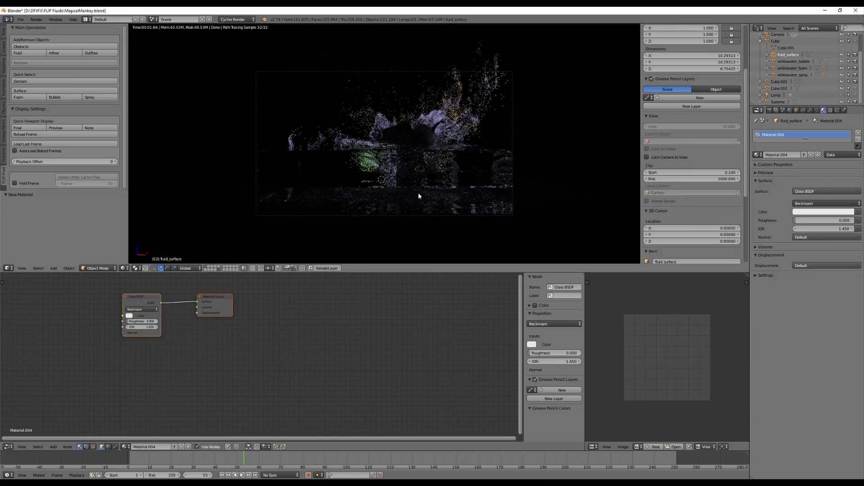
- Switch the viewport to solid shading and raise the camera about 1.47 units along the global Z axis
click(124, 269)
click(134, 245)
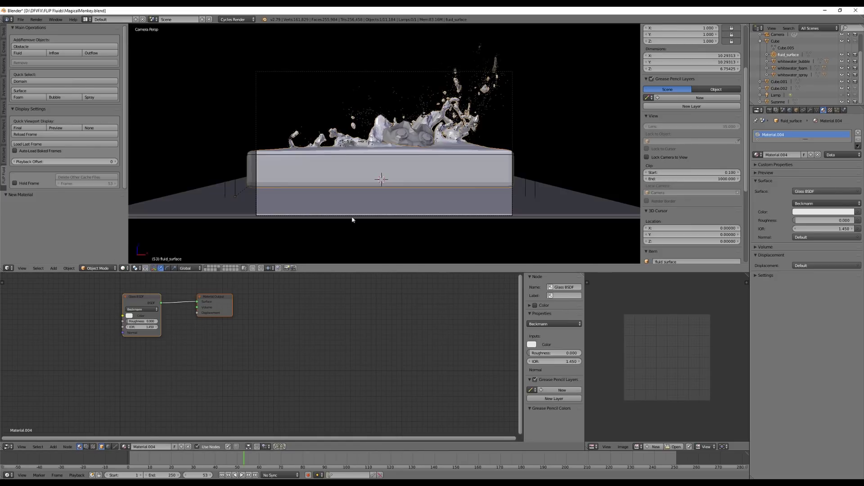
right_click(393, 73)
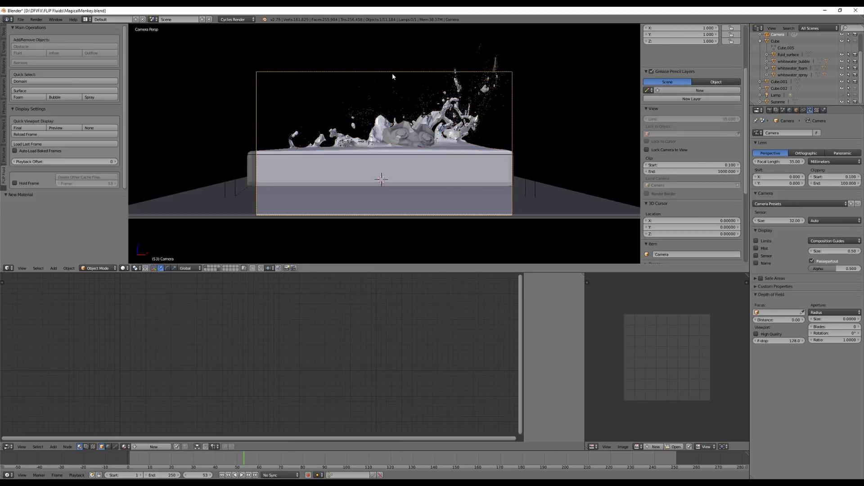
key(g)
key(z)
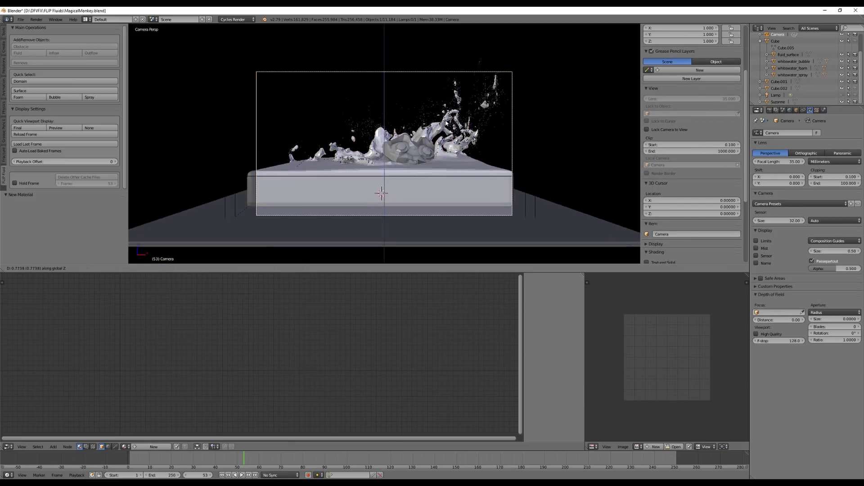
click(449, 96)
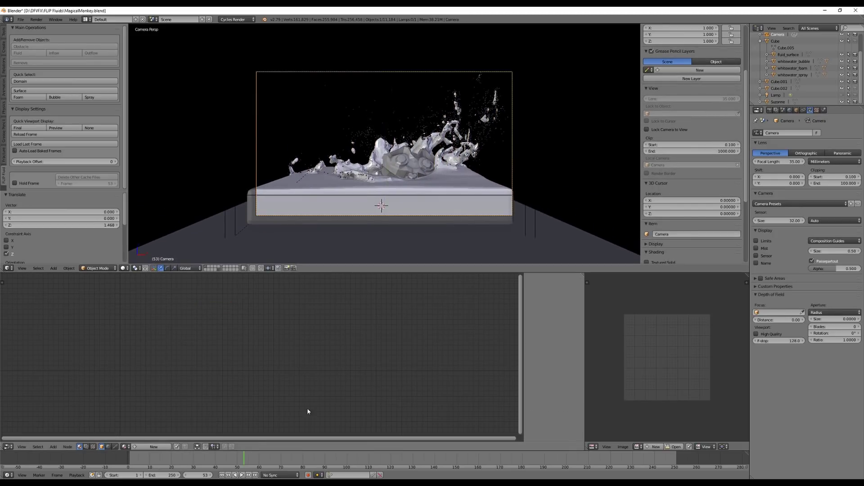
- Play through the splash animation in the camera view and set the current frame to 45
key(alt+a)
mouse_move(278, 458)
mouse_down()
mouse_move(212, 466)
mouse_move(228, 469)
mouse_up()
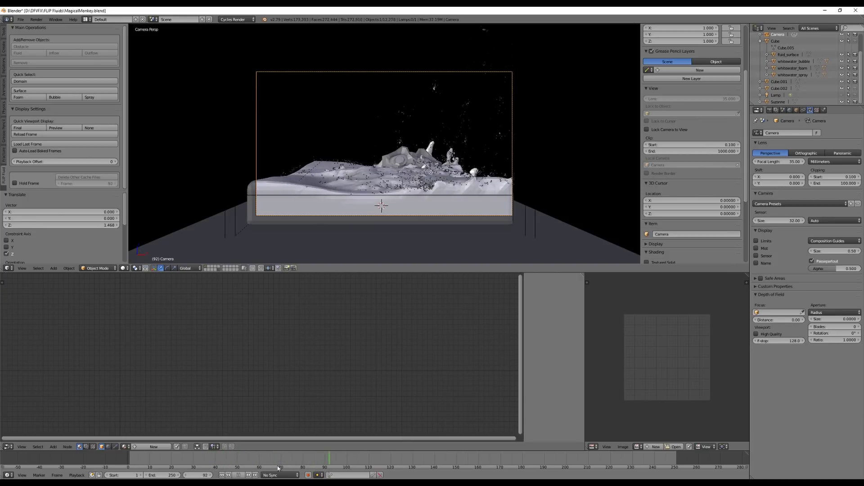
drag(278, 468, 227, 463)
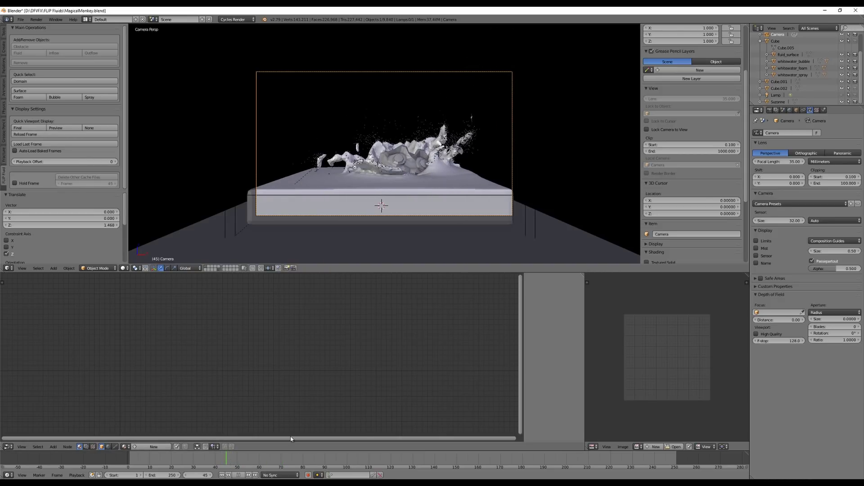
key(alt+a)
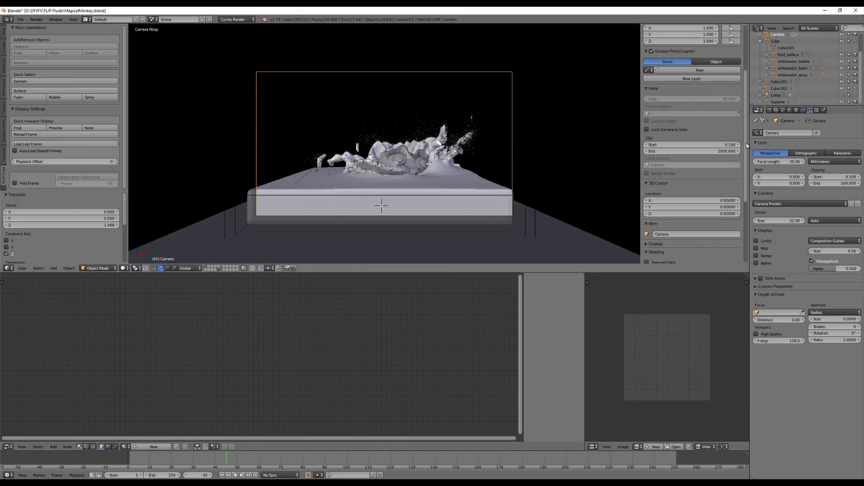
- Enable denoising on the render layer with radius 4, feature strength 0.25 and strength 0.25
click(776, 110)
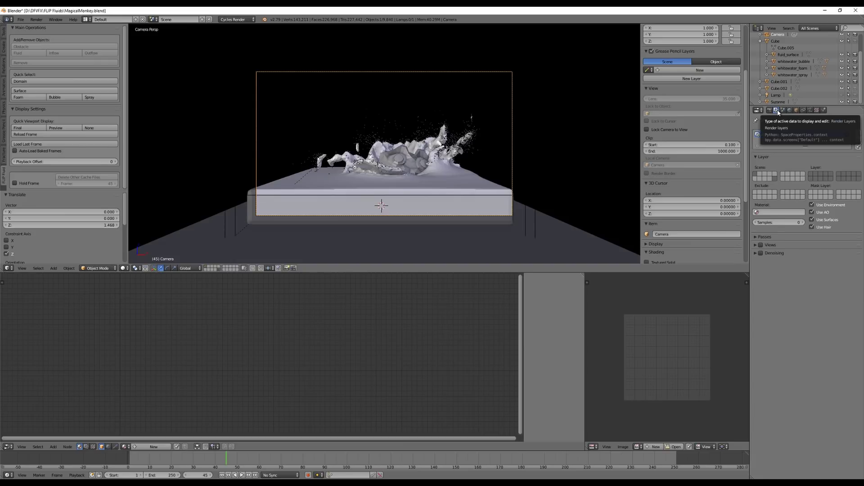
click(755, 253)
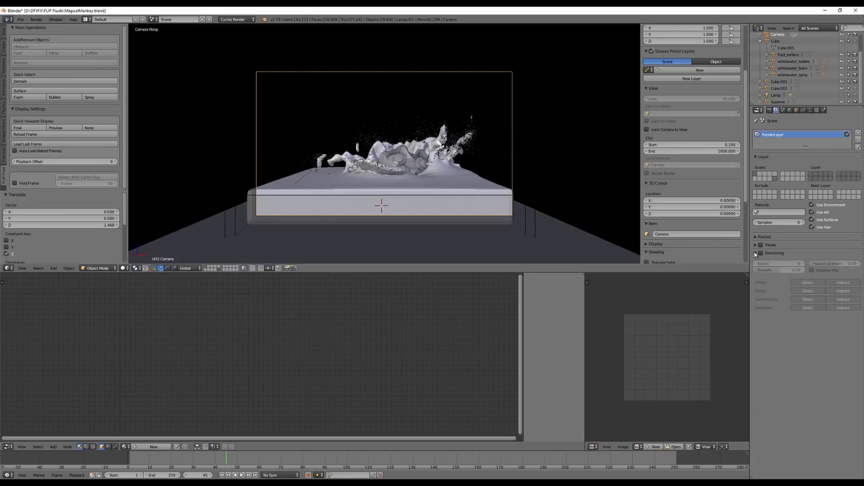
click(760, 253)
click(774, 265)
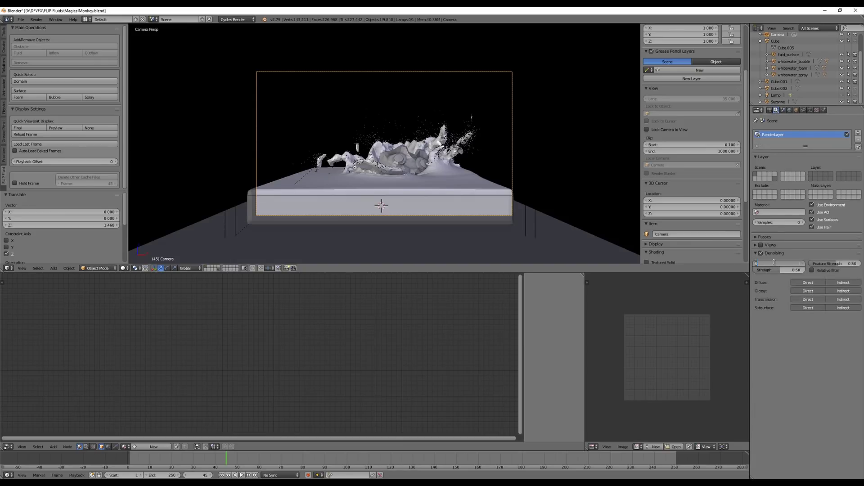
text(4)
key(Return)
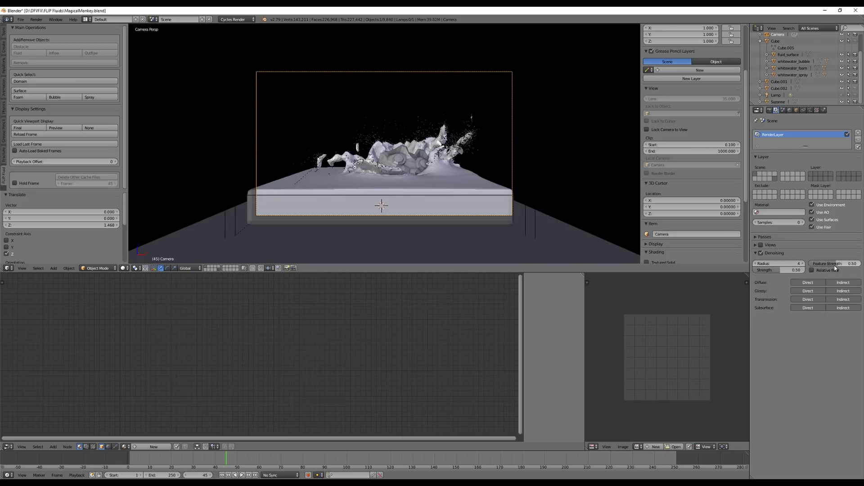
click(833, 264)
text(0.25)
key(Return)
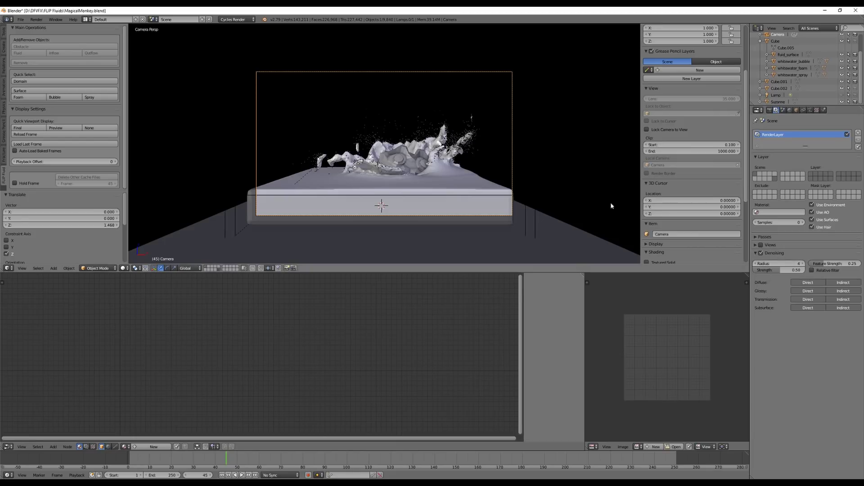
click(792, 270)
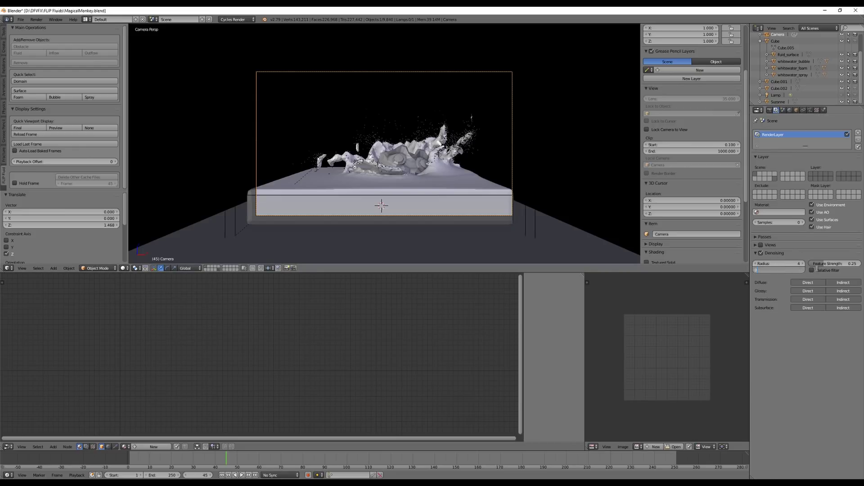
text(0.25)
key(Return)
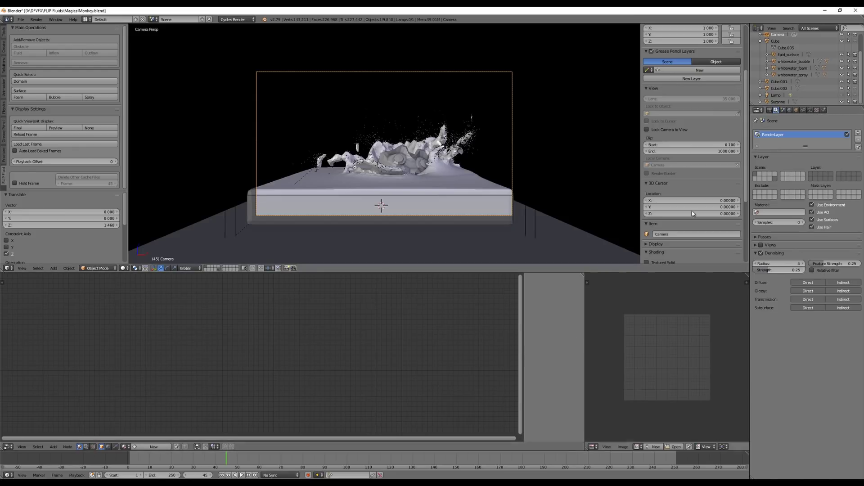
- Set the render resolution scale to 100% of 1920 × 1080 px
click(769, 111)
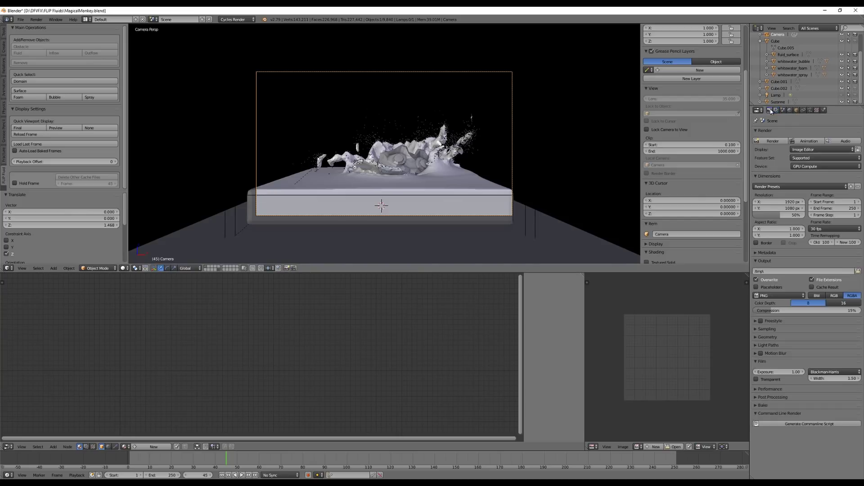
click(780, 216)
text(100)
key(Return)
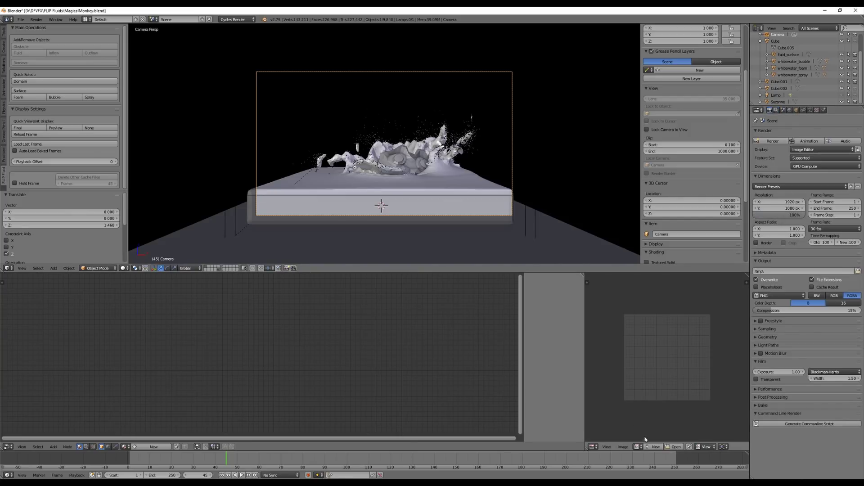
- Render the current frame and widen the image editor to show the whole render result
click(766, 142)
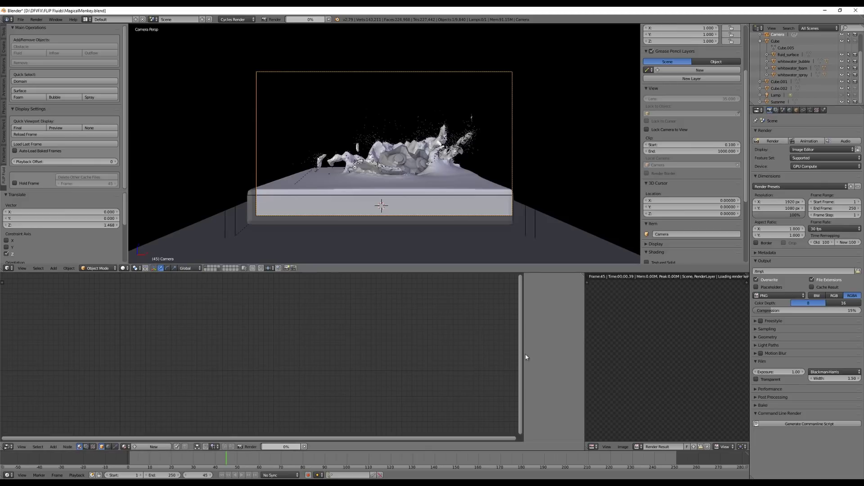
drag(525, 354, 365, 354)
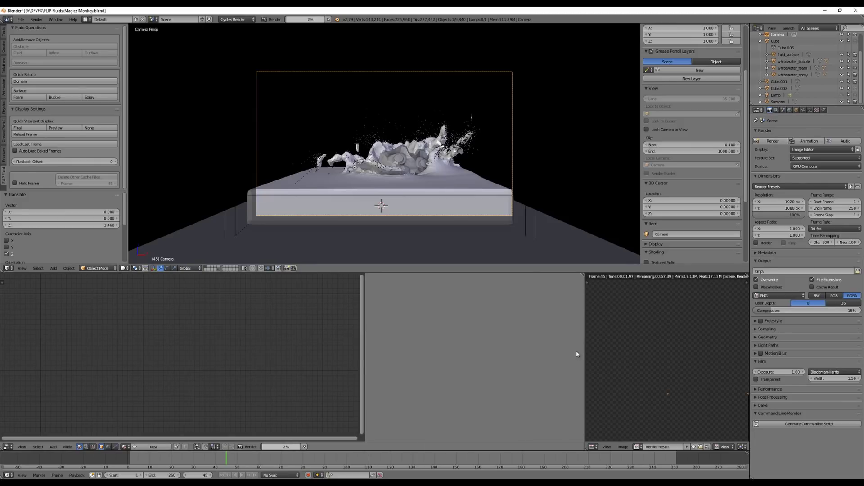
drag(587, 353, 450, 352)
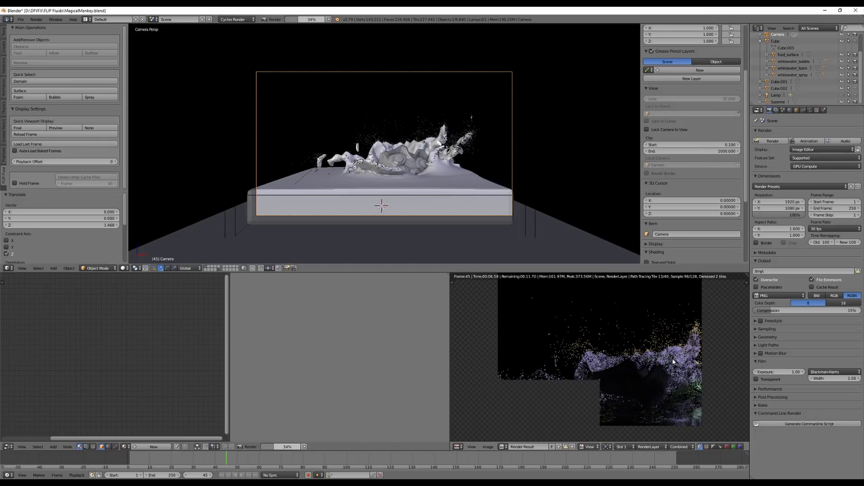
scroll(670, 360, down, 1)
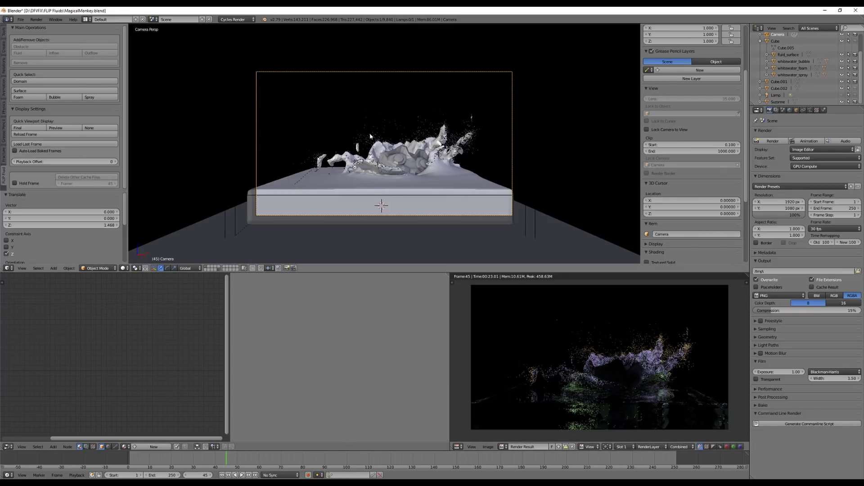
- Set the Cube fluid domain's grid resolution to 150 and its surface mesh subdivisions to 1
click(775, 41)
click(844, 109)
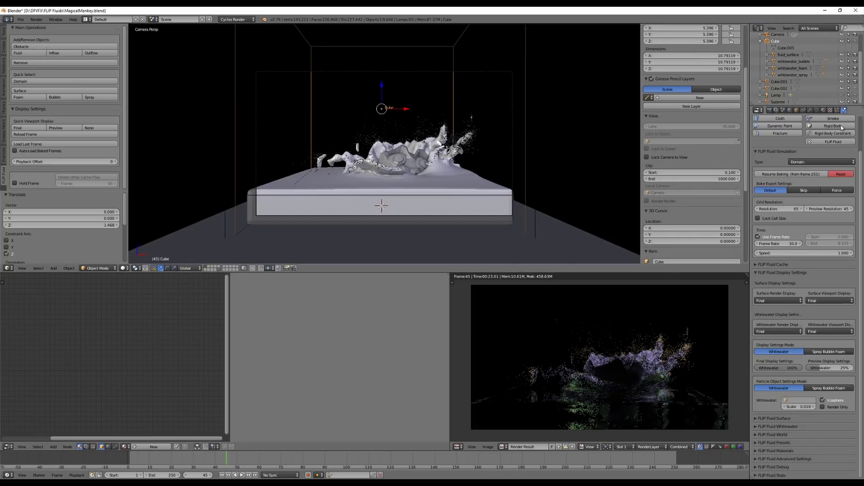
click(778, 208)
key(Return)
click(759, 272)
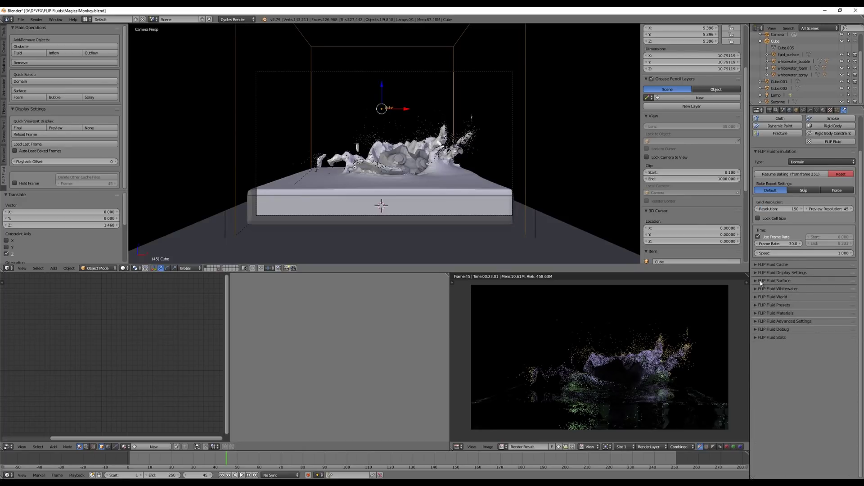
click(755, 281)
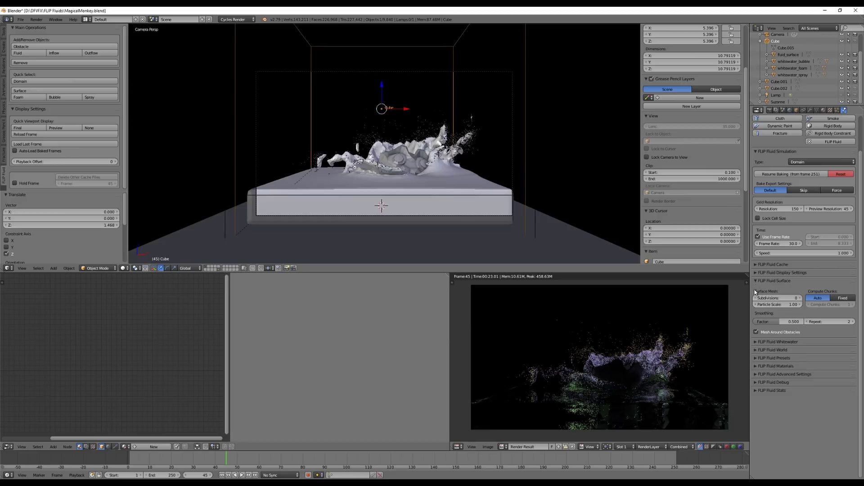
click(800, 299)
- Set the domain's whitewater particle object scale to 0.007
click(766, 273)
click(801, 406)
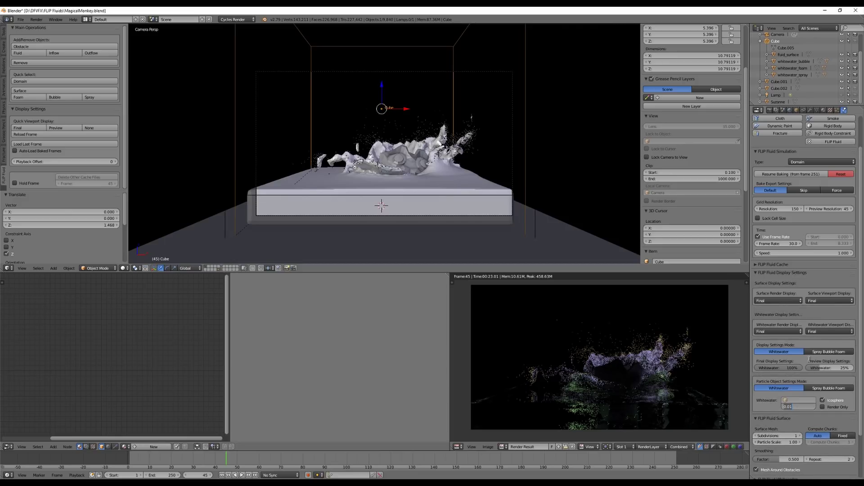
text(0.007)
key(Return)
- Reset the domain's existing bake and start baking the FLIP Fluid simulation again
click(838, 174)
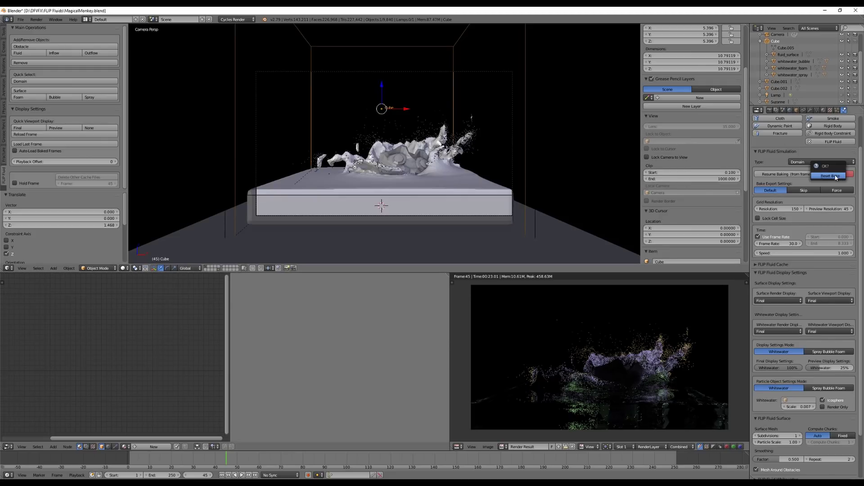
click(830, 175)
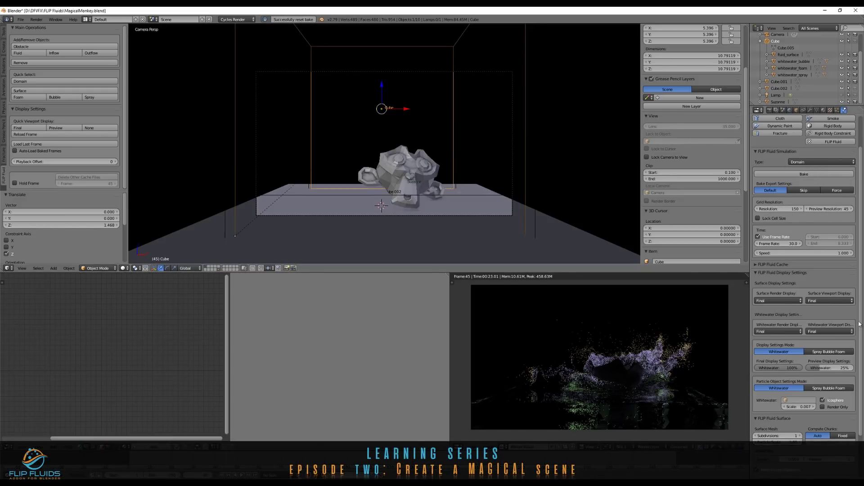
click(803, 174)
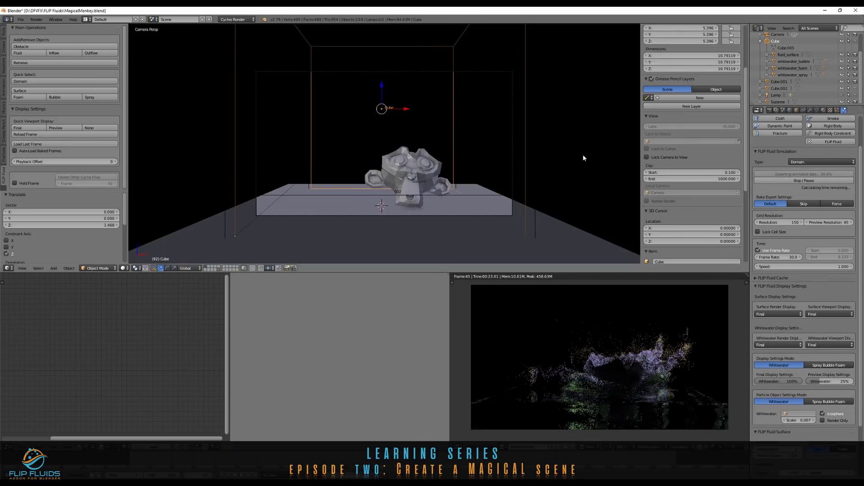